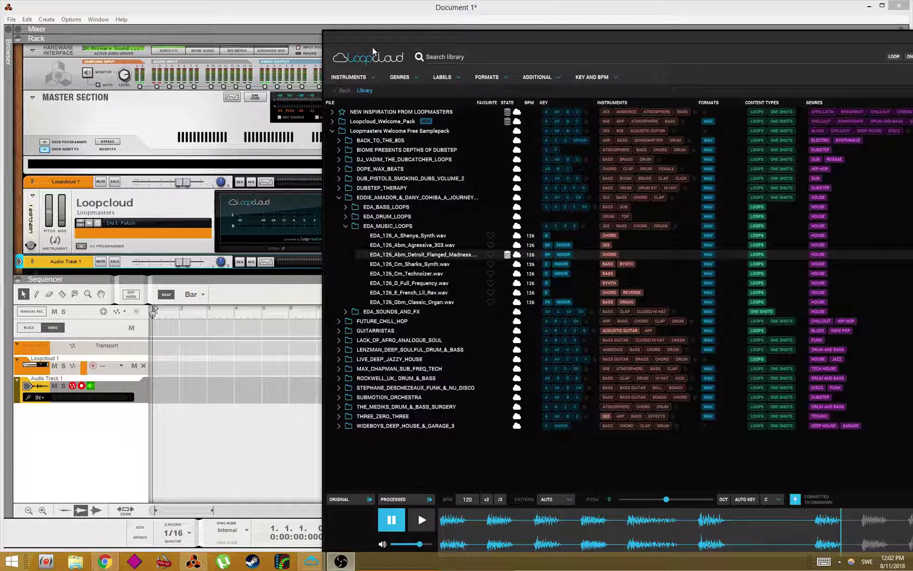
- Collapse the EDDIE_AMADOR and Loopmasters Welcome Free Samplepack folders in the Loopcloud library
left_click_drag(453, 38, 437, 81)
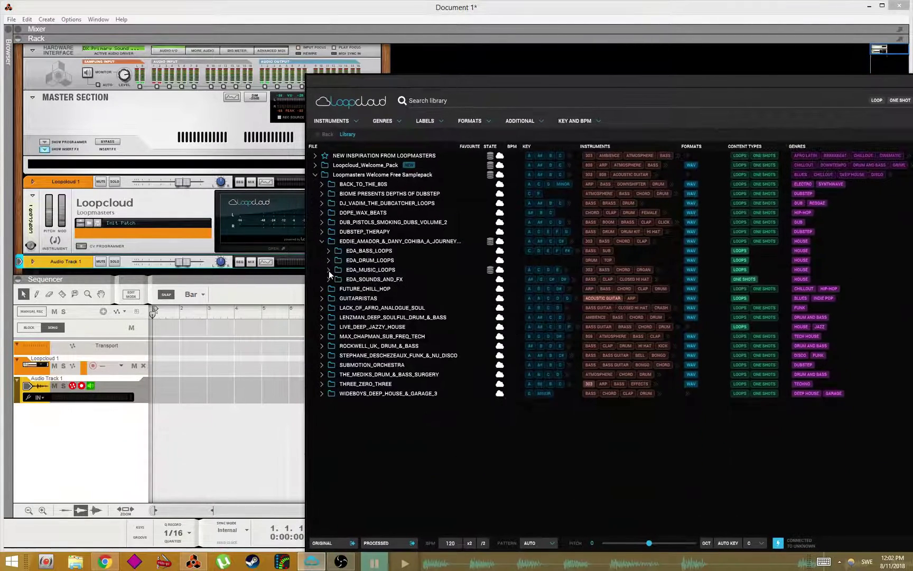
left_click(321, 241)
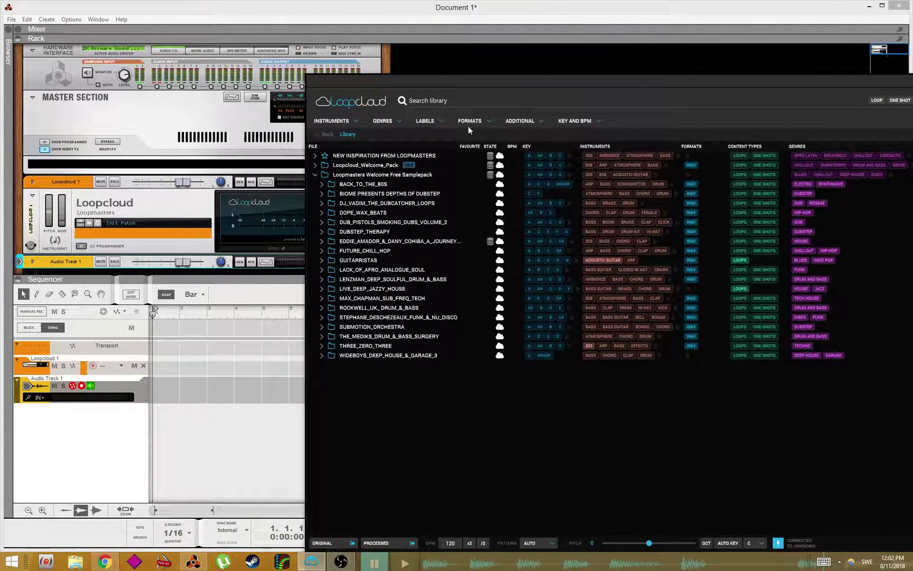
left_click_drag(392, 85, 427, 71)
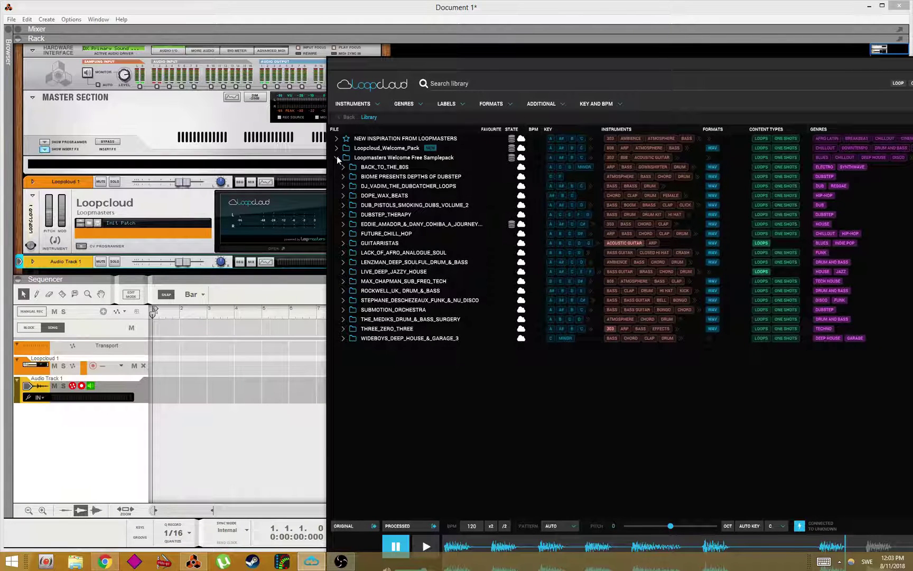
key("alt+Tab")
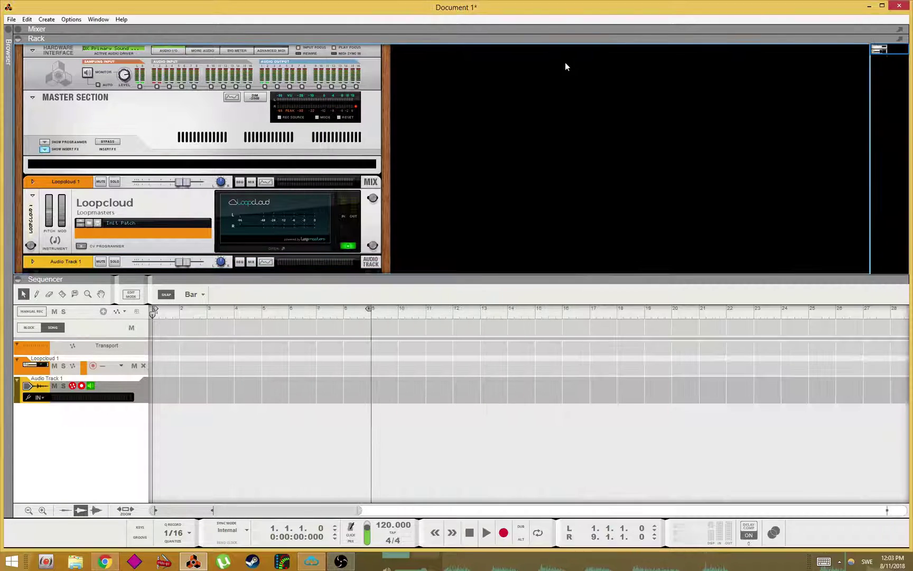
left_click(312, 562)
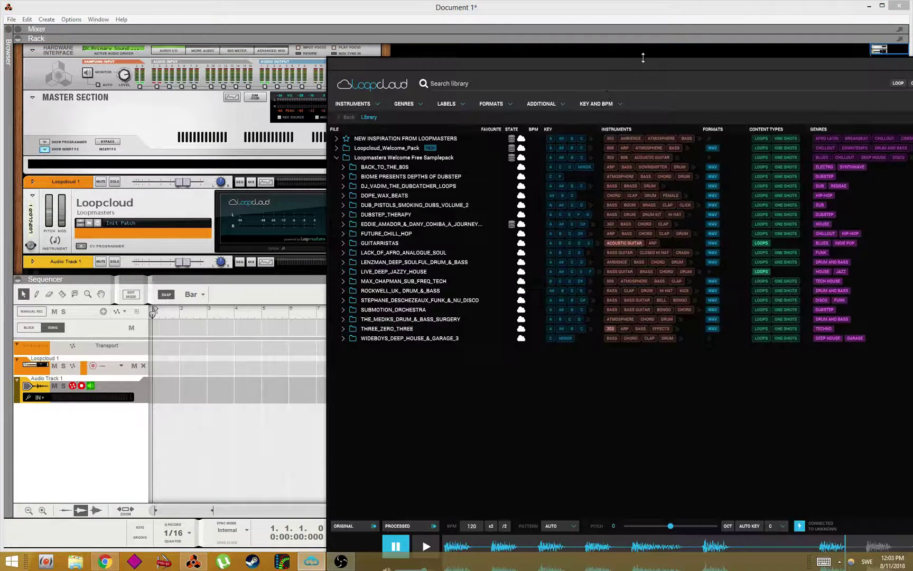
left_click_drag(643, 56, 507, 67)
left_click(255, 138)
left_click(174, 109)
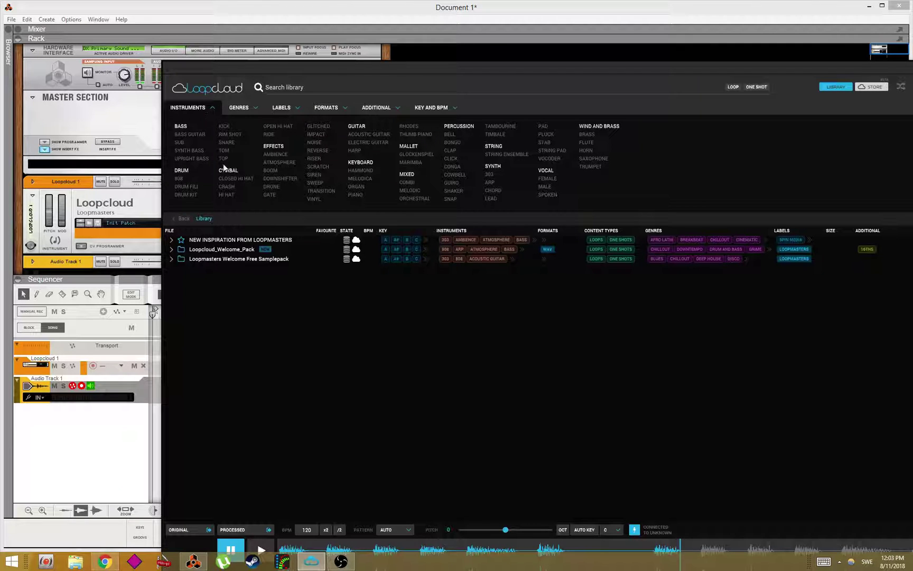
left_click(359, 143)
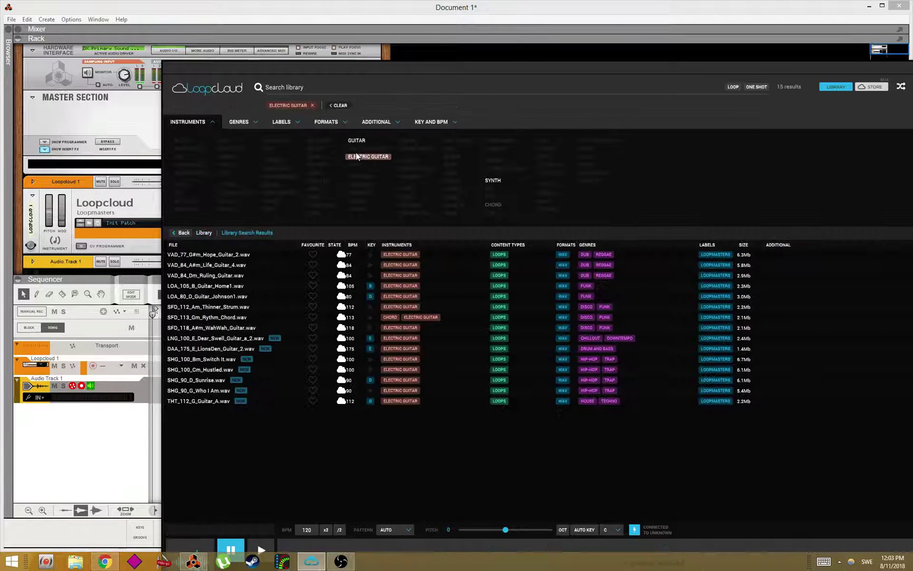
left_click(200, 122)
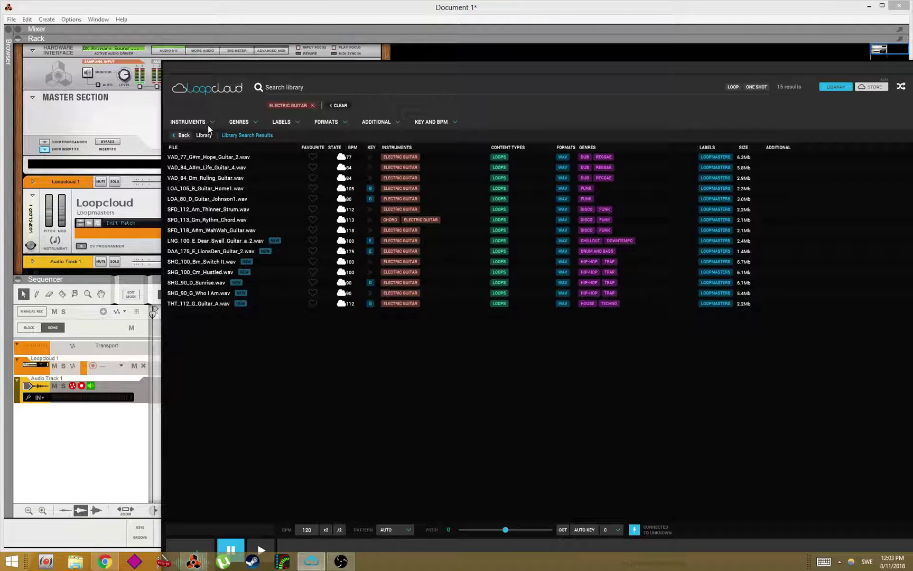
left_click(237, 122)
left_click(282, 122)
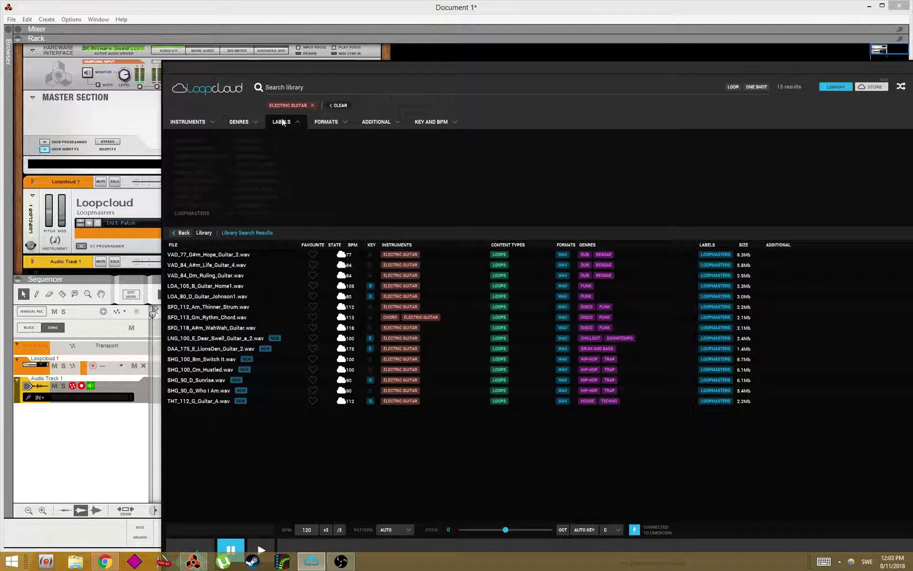
left_click(318, 122)
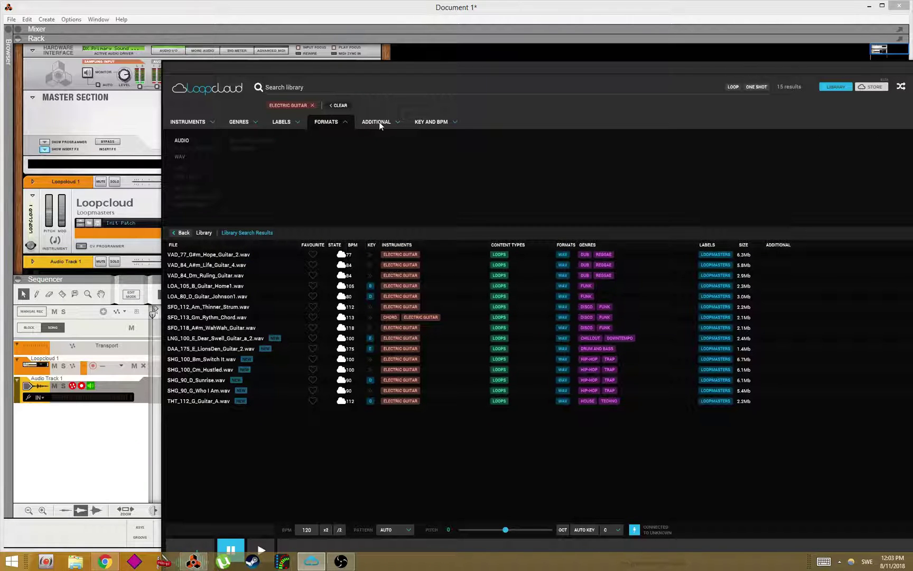
left_click(379, 121)
left_click(456, 122)
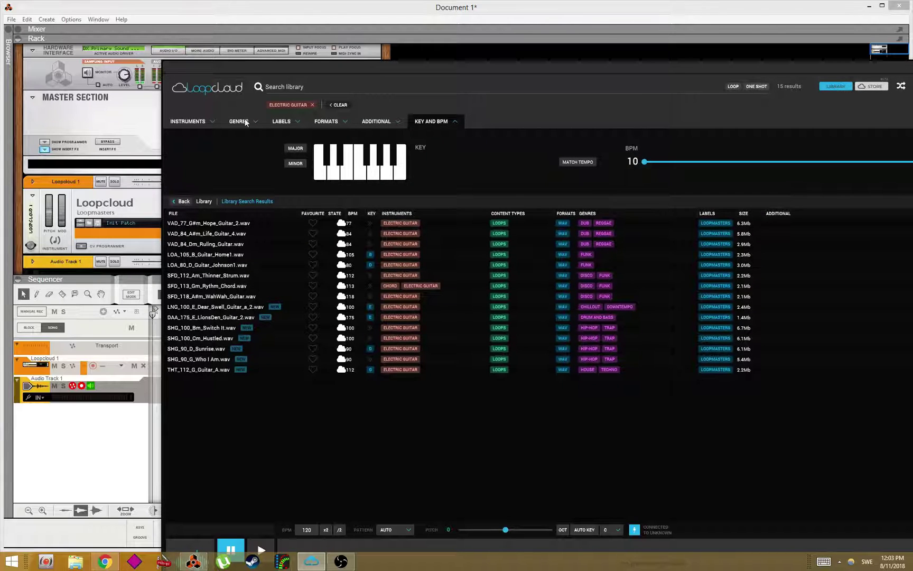
left_click(186, 121)
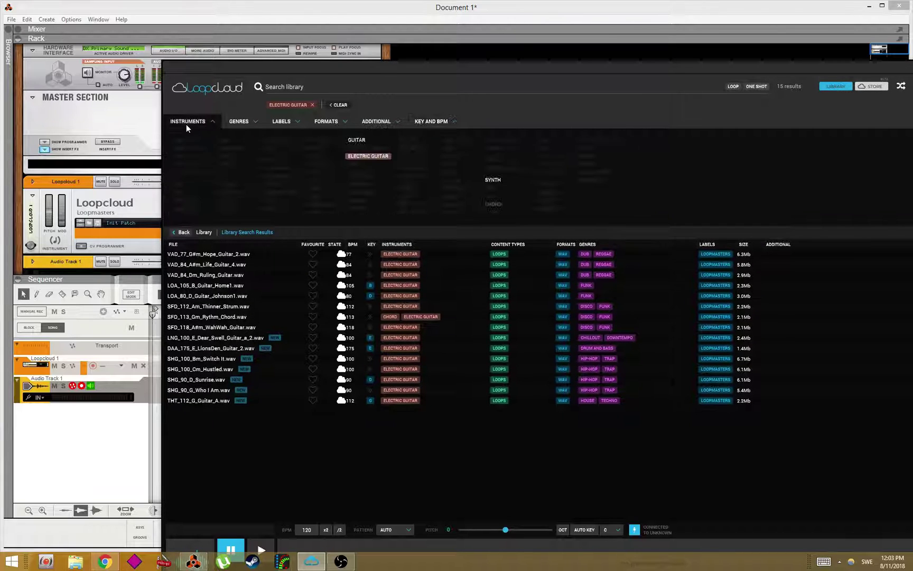
left_click(834, 86)
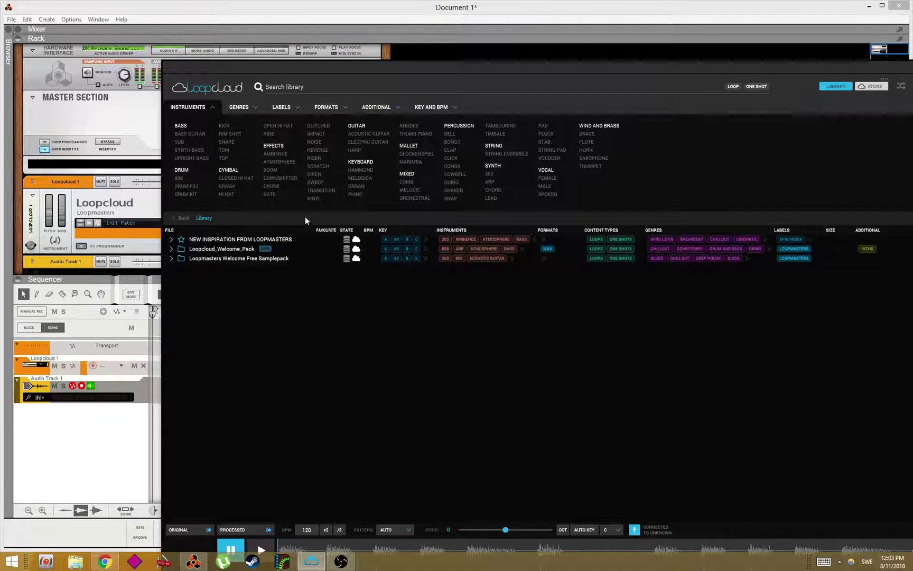
left_click_drag(661, 66, 526, 69)
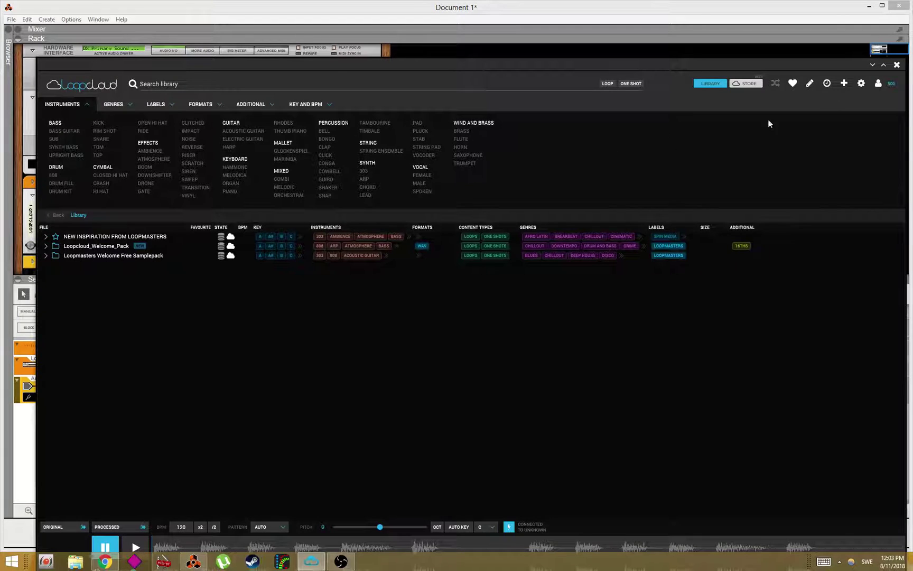
- Visit the Loopcloud Store, then return to the Library view
left_click(746, 84)
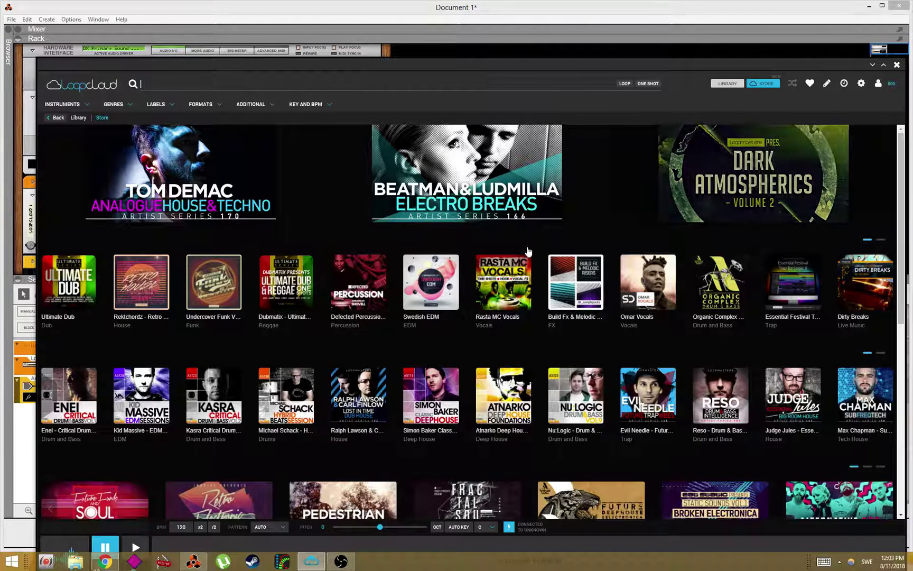
left_click(716, 84)
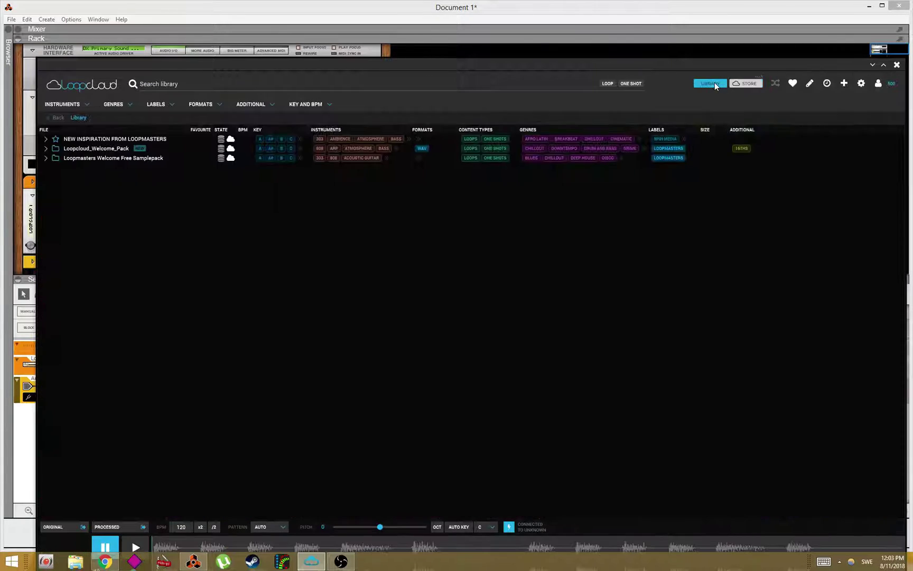
left_click_drag(299, 71, 521, 80)
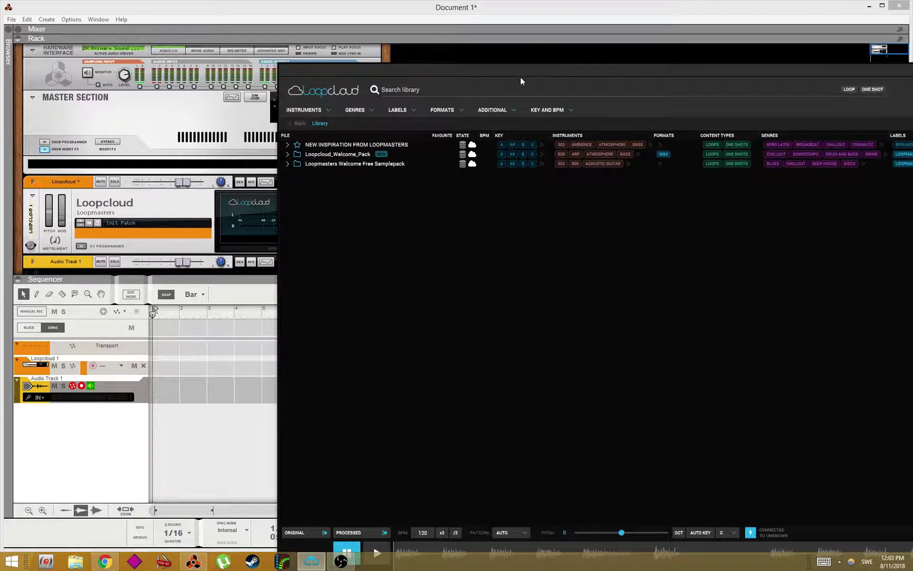
- Expand Loopmasters Welcome Free Samplepack > FUTURE_CHILL_HOP > FCH_DRUM_LOOPS to list the ten drum loops
left_click(287, 164)
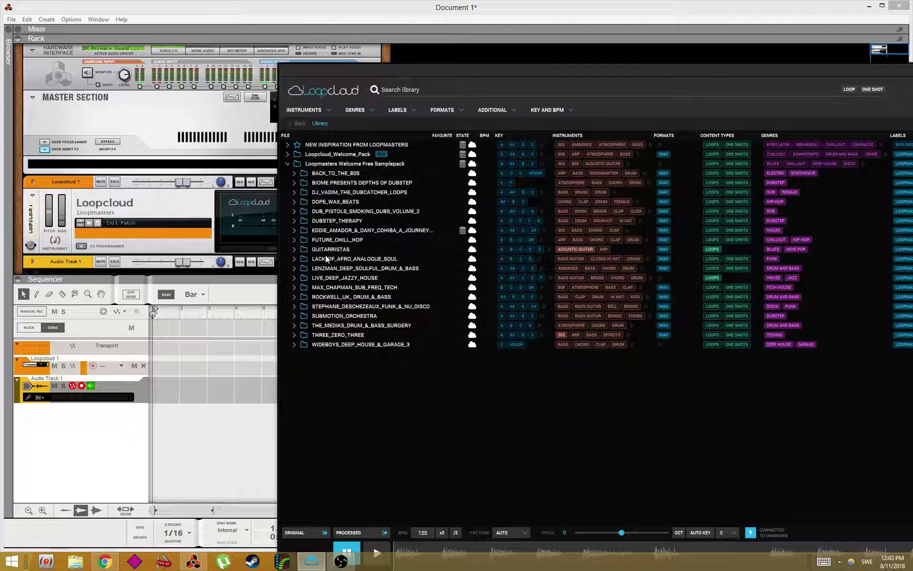
left_click_drag(505, 75, 523, 51)
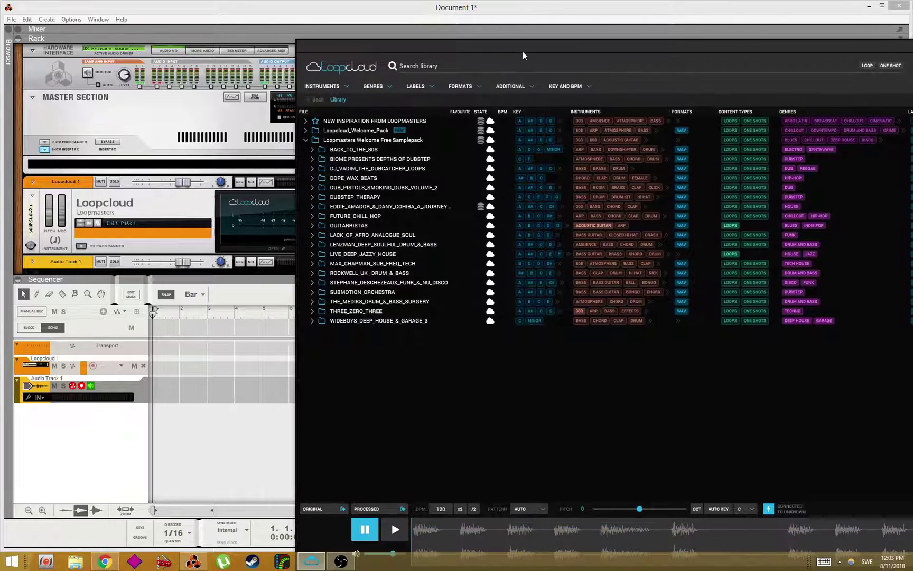
left_click(313, 215)
left_click(319, 235)
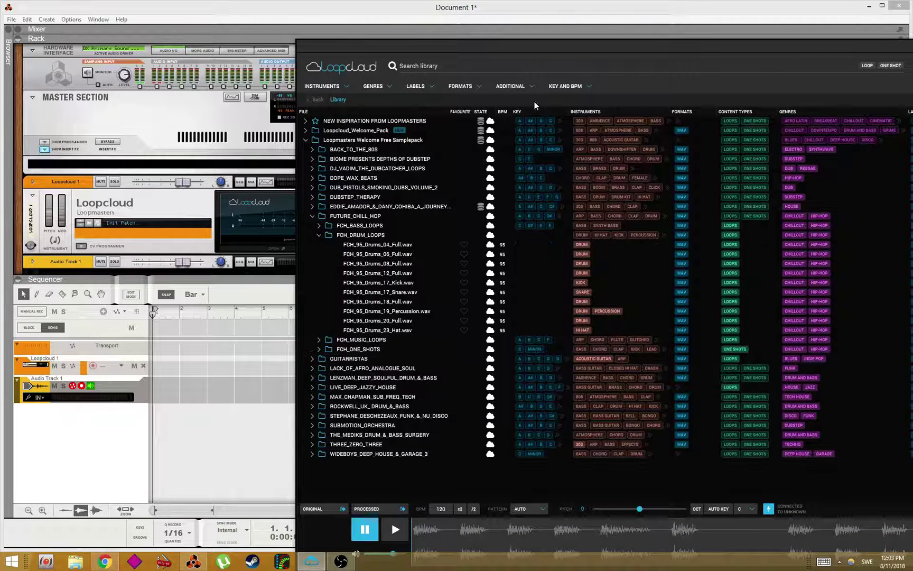
left_click_drag(509, 52, 487, 50)
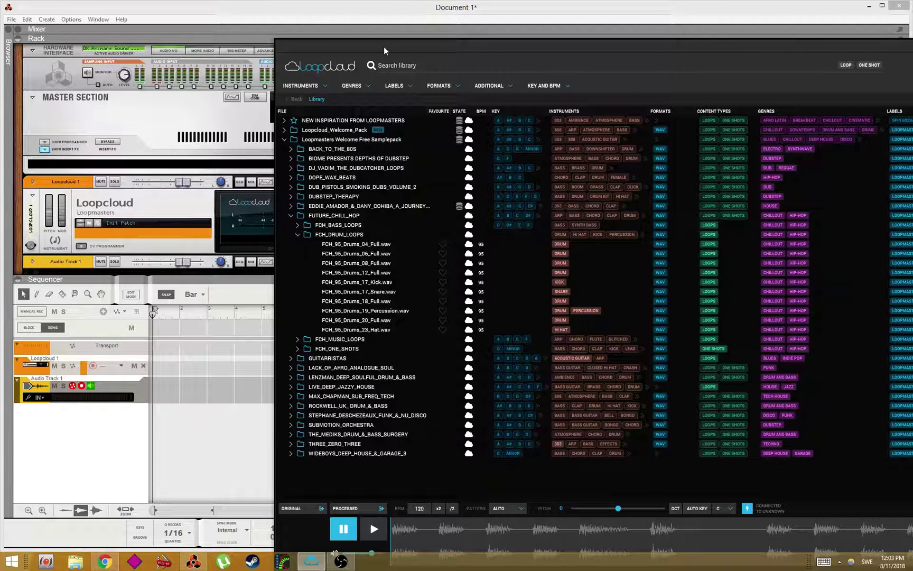
left_click_drag(383, 47, 503, 49)
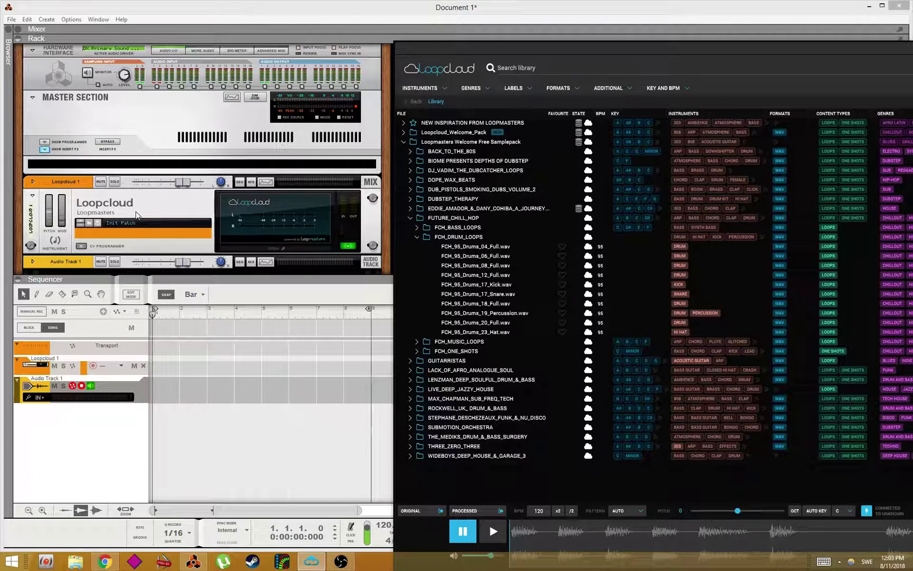
- Enlarge Reason's rack area, then play and pause a preview of FCH_95_Drums_06_Full.wav
left_click(236, 233)
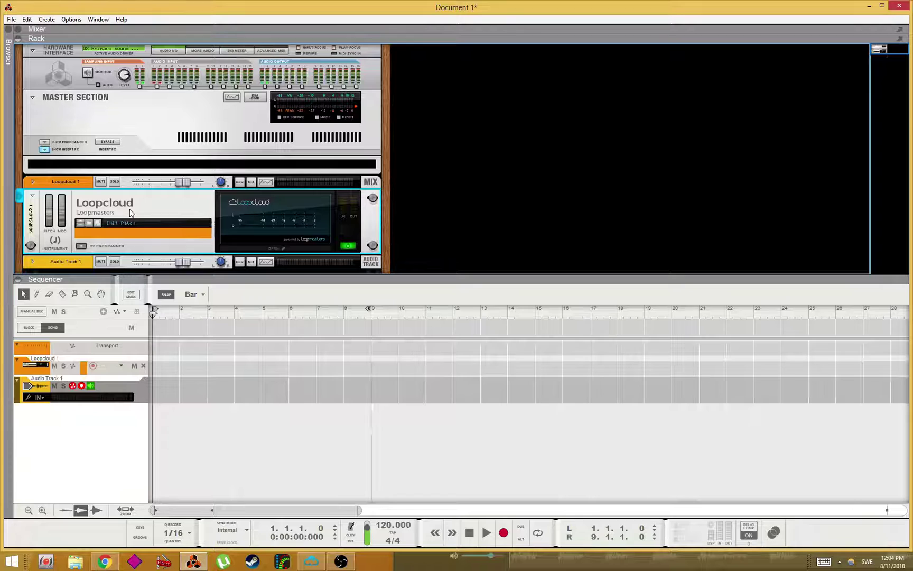
left_click_drag(218, 277, 218, 312)
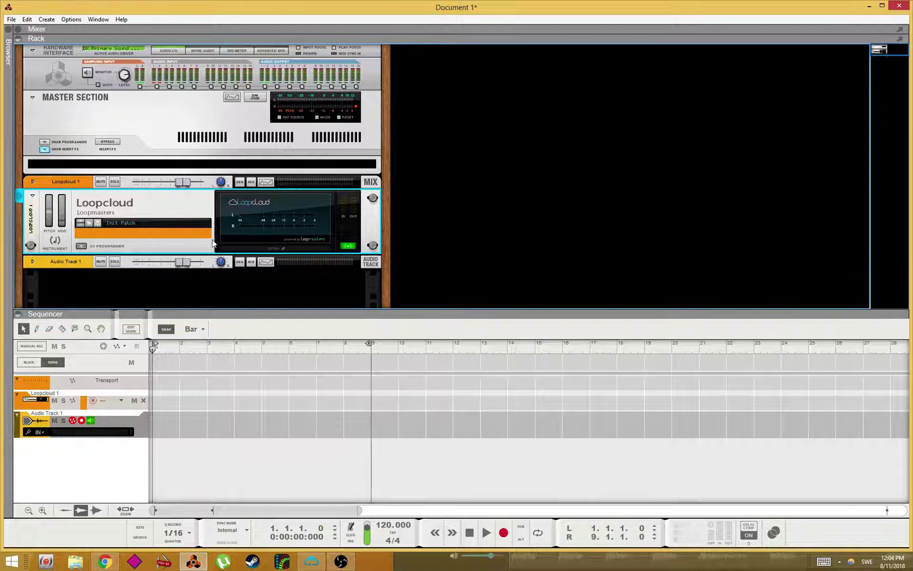
left_click(311, 561)
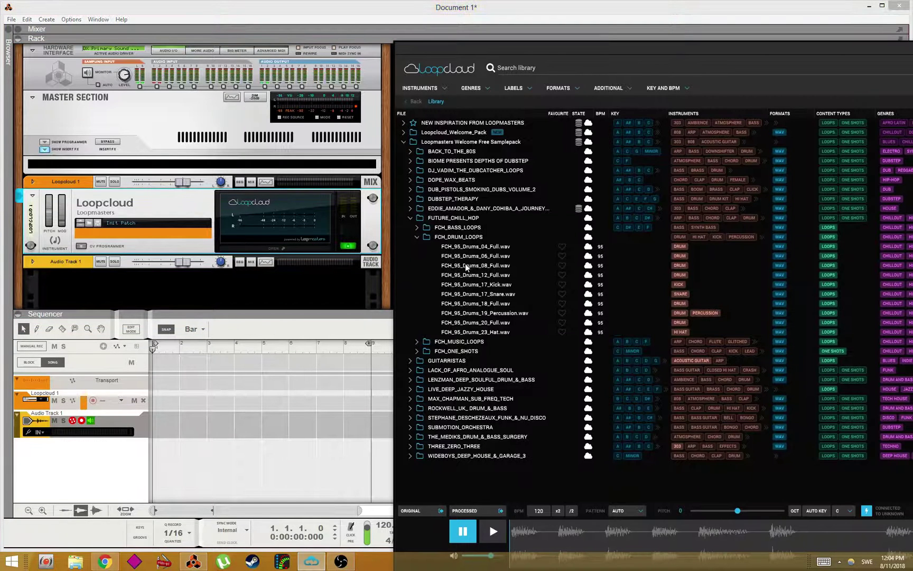
left_click(483, 258)
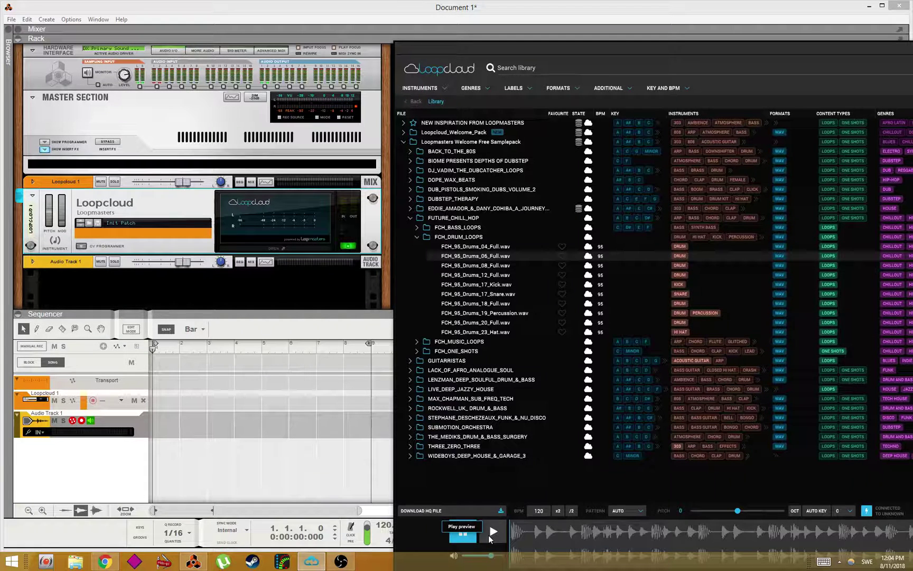
left_click(492, 532)
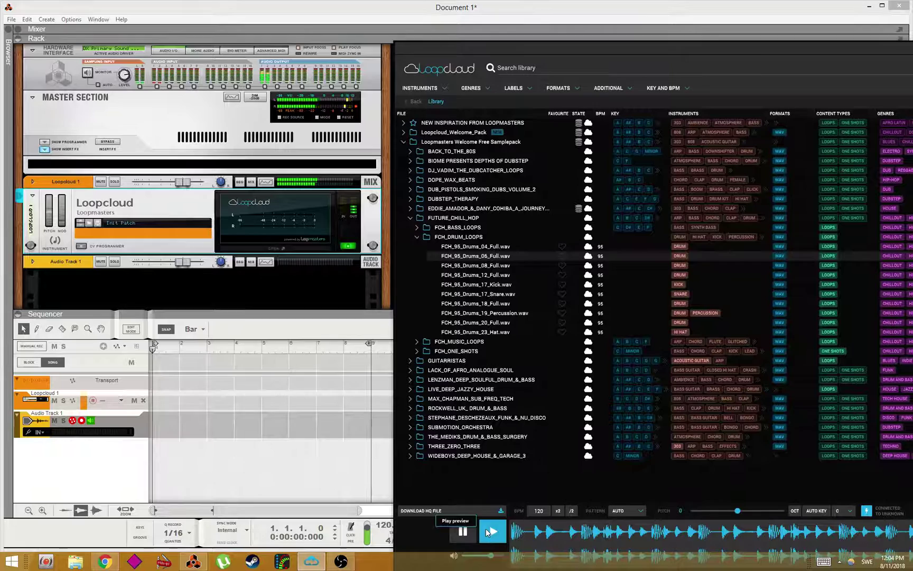
left_click(472, 533)
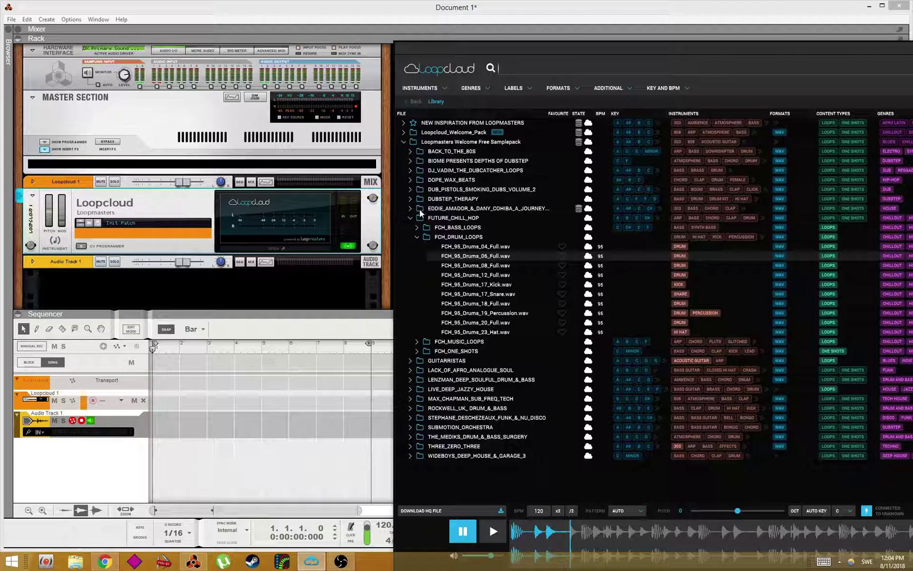
- Expand FCH_MUSIC_LOOPS and GUITARRISTAS and preview GTS_79_Am7_Country_Blues_Pick_4.wav
left_click(417, 342)
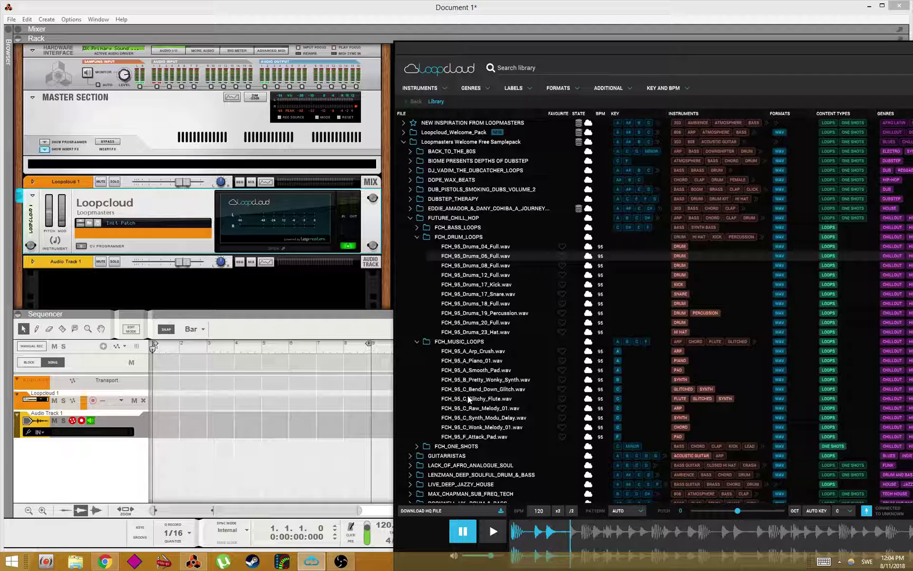
scroll(409, 457, "down", 2)
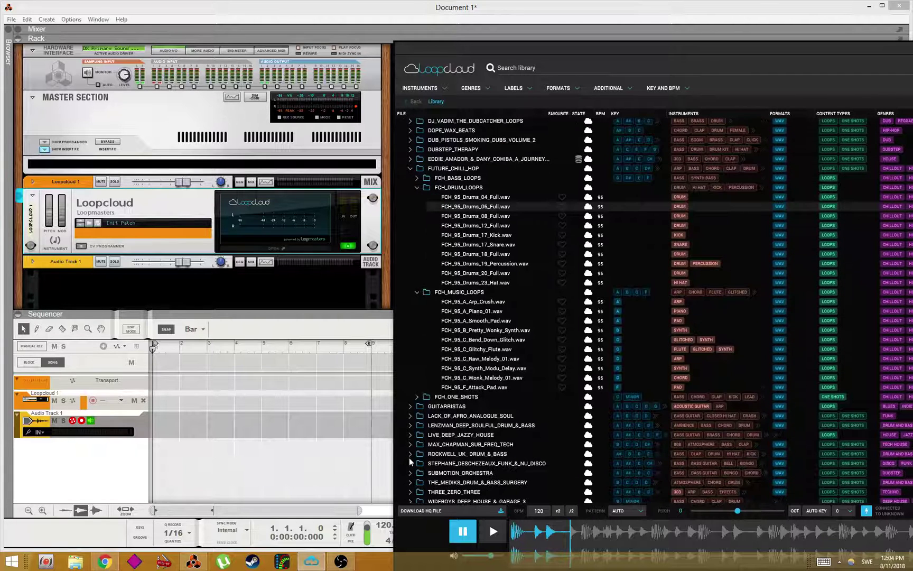
left_click(408, 405)
scroll(444, 427, "down", 1)
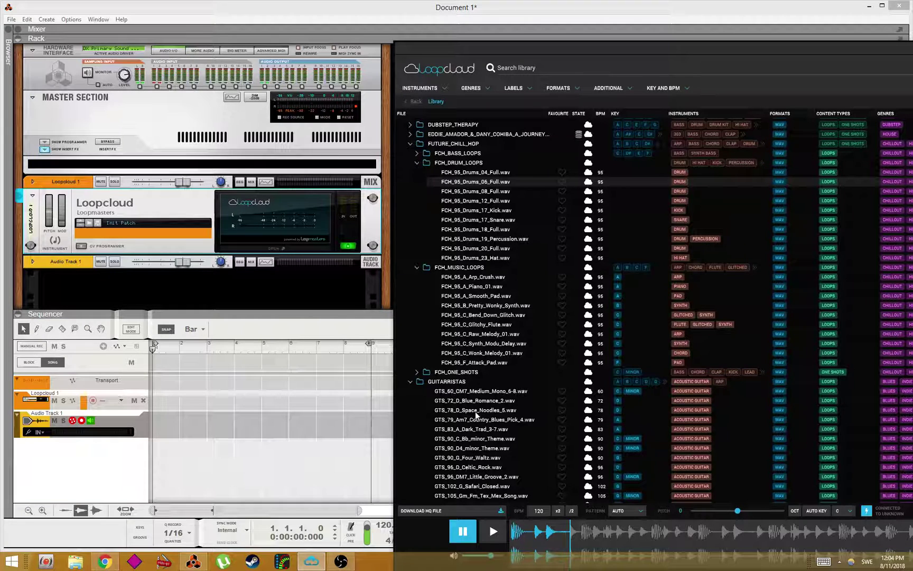
left_click(493, 421)
left_click(492, 531)
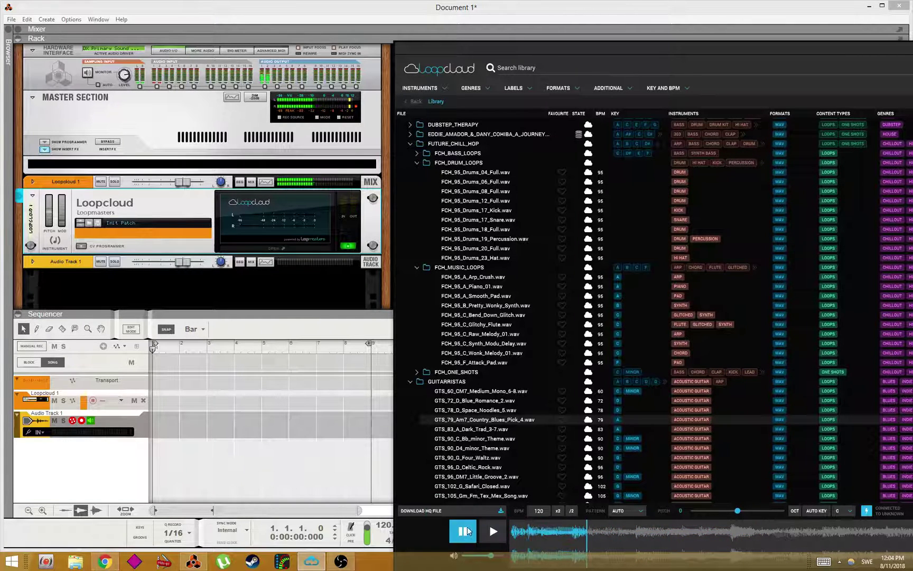
scroll(467, 374, "up", 2)
scroll(468, 373, "up", 1)
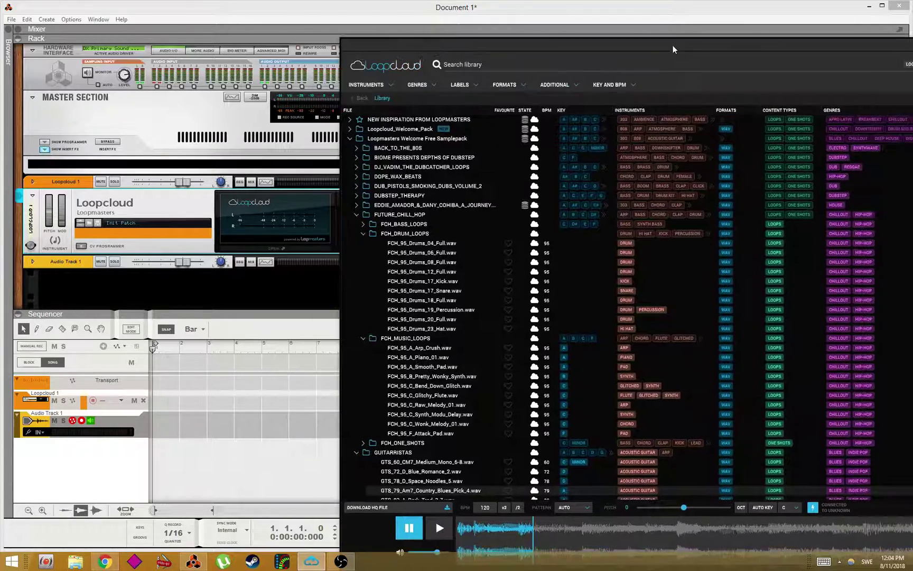
- Select FCH_95_Drums_12_Full.wav and play then stop its preview
left_click_drag(672, 45, 625, 48)
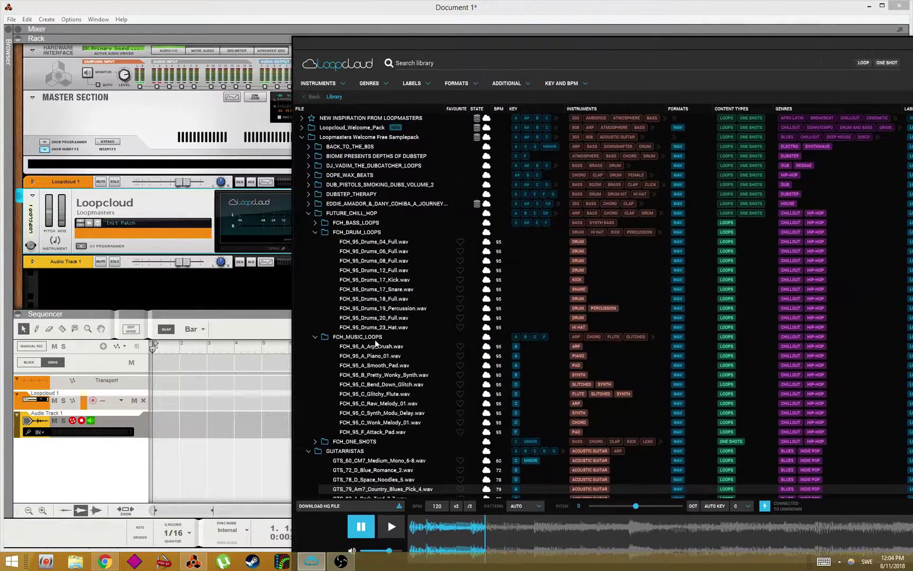
left_click(389, 271)
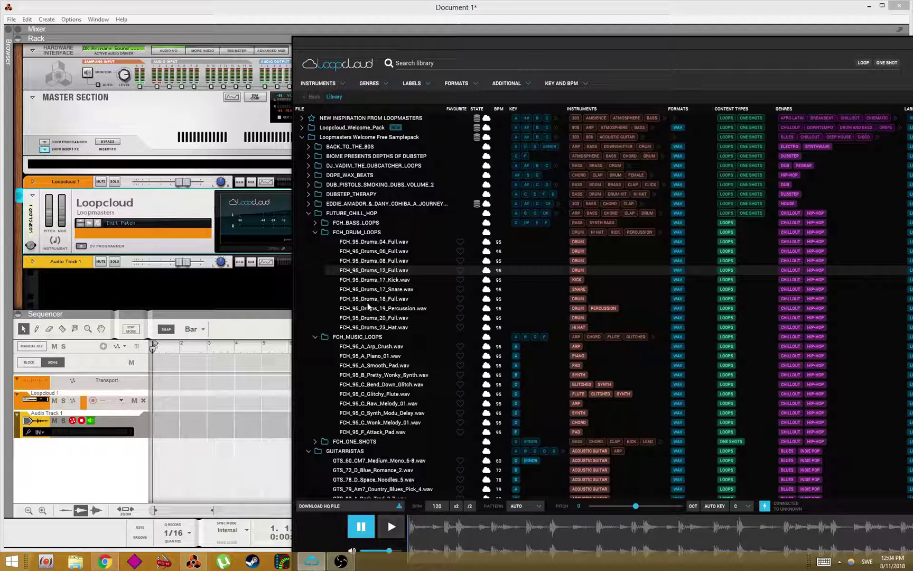
left_click(395, 528)
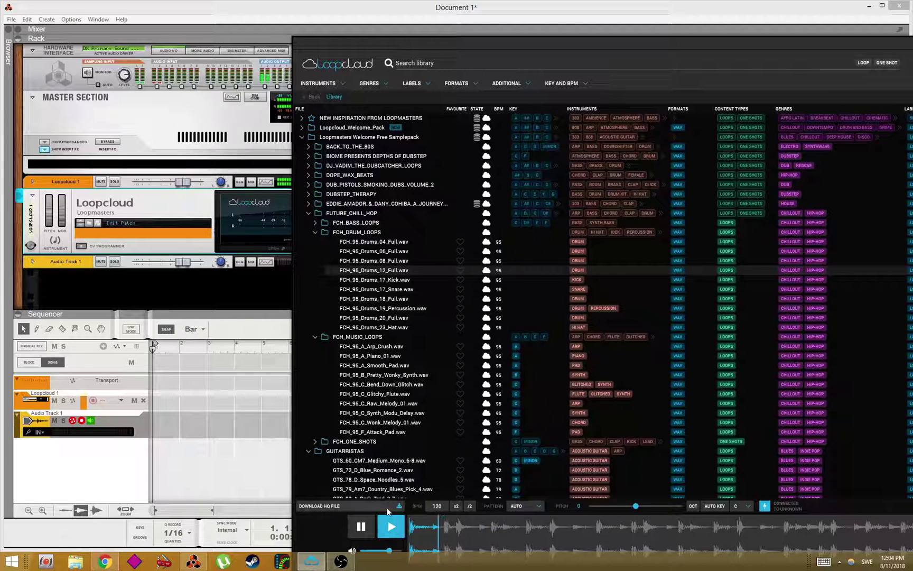
left_click(361, 527)
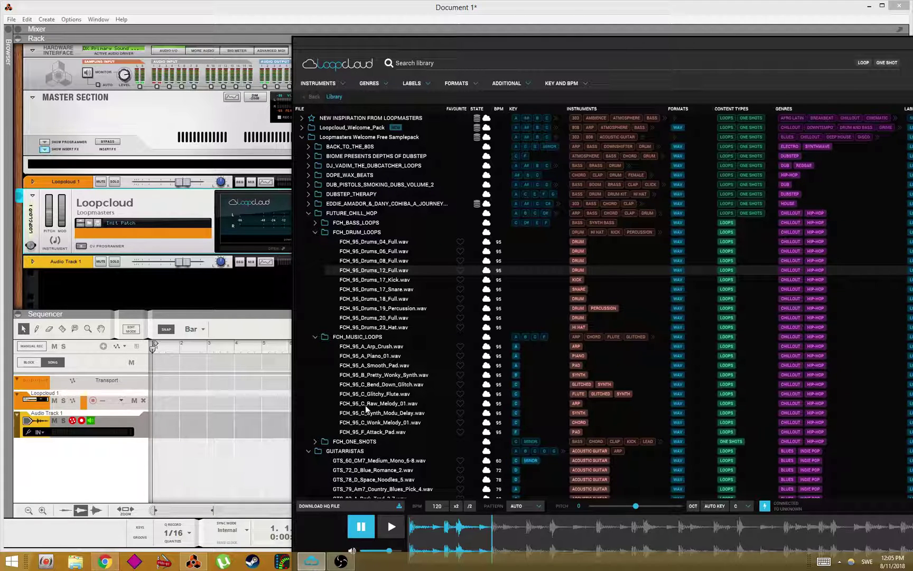
- Download the HQ file of the drum loop and drag the original toward Reason's tracks
left_click(330, 505)
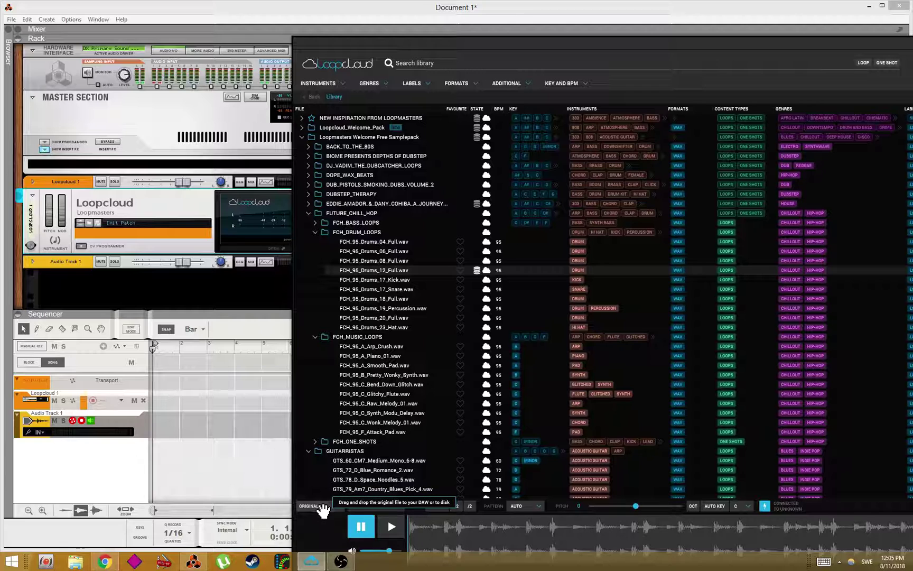
left_click_drag(323, 510, 173, 421)
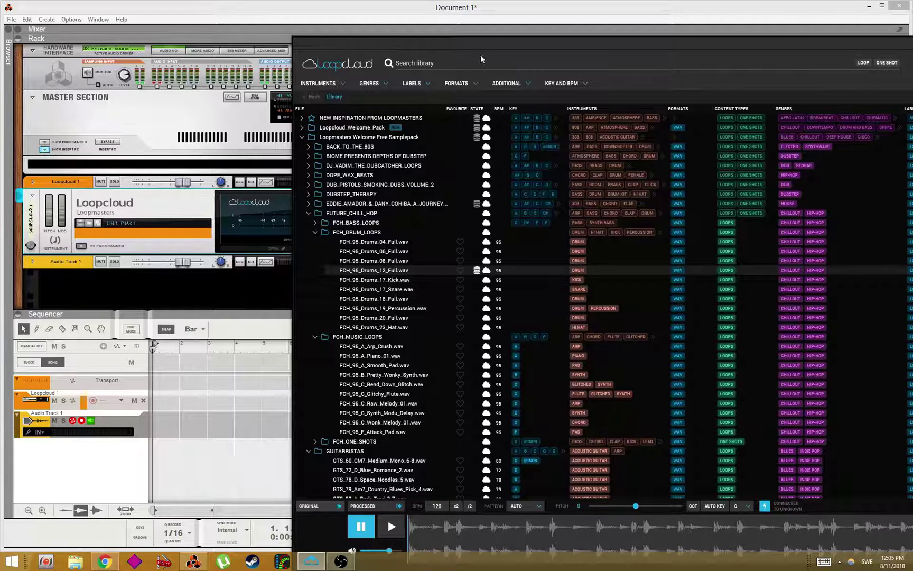
mouse_move(474, 43)
left_mouse_down()
mouse_move(423, 37)
mouse_move(483, 43)
mouse_move(462, 31)
left_mouse_up()
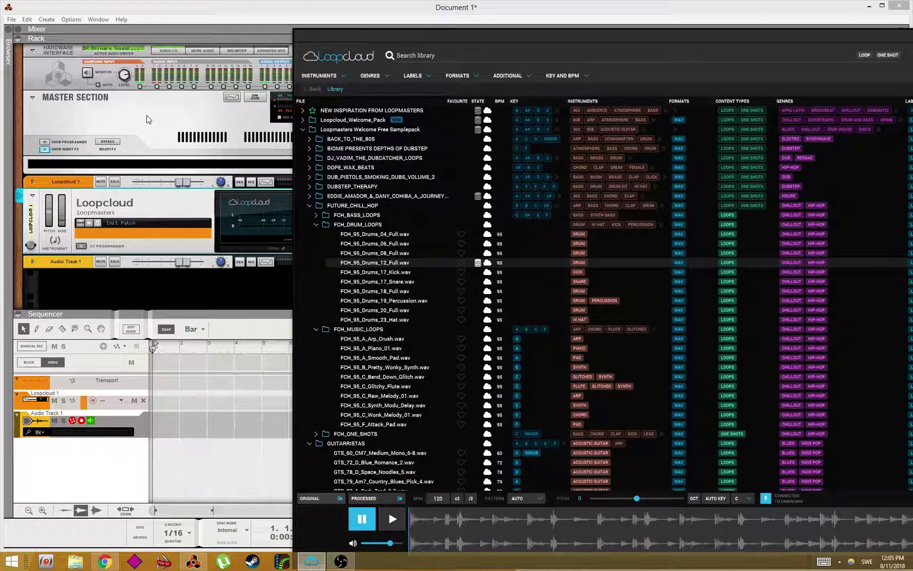
left_click(8, 31)
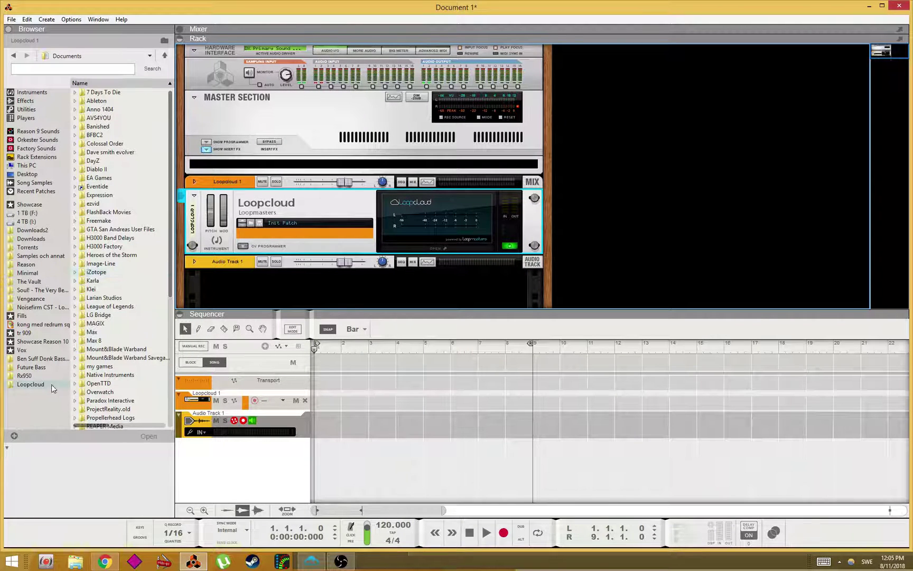
- Browse Loopcloud > Loopmasters pack > FUTURE_CHILL_HOP > FCH_DRUM_LOOPS and enable AUTO preview for FCH_95_Drums_12_Full
left_click(33, 384)
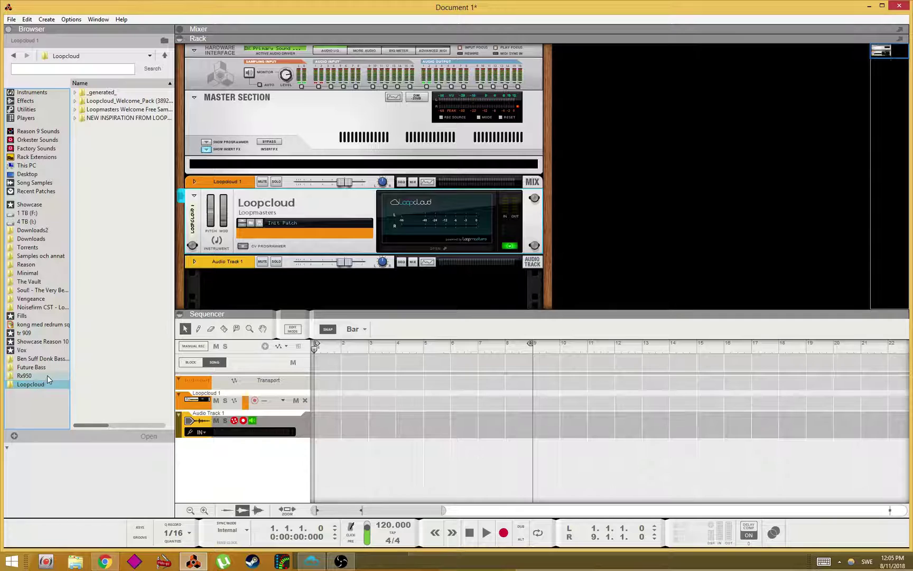
left_click(160, 109)
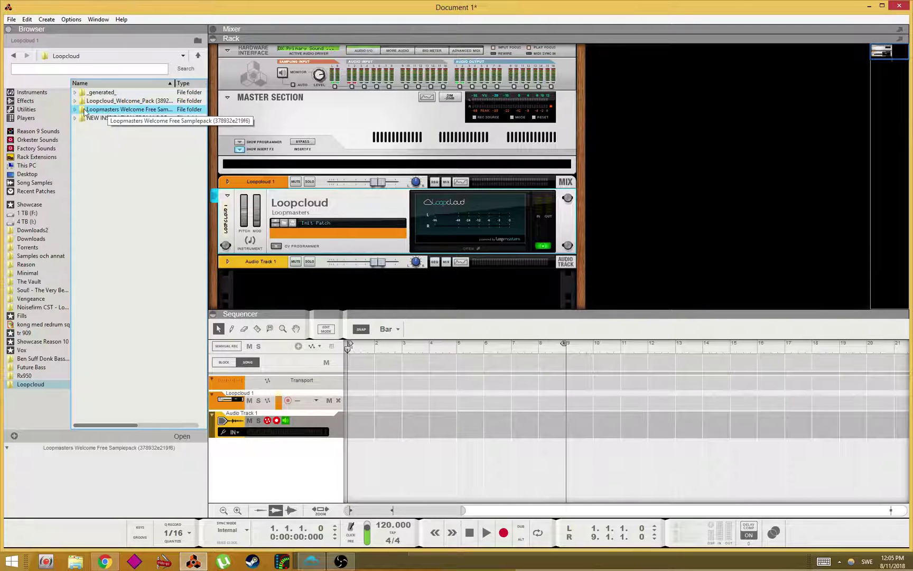
left_click(312, 561)
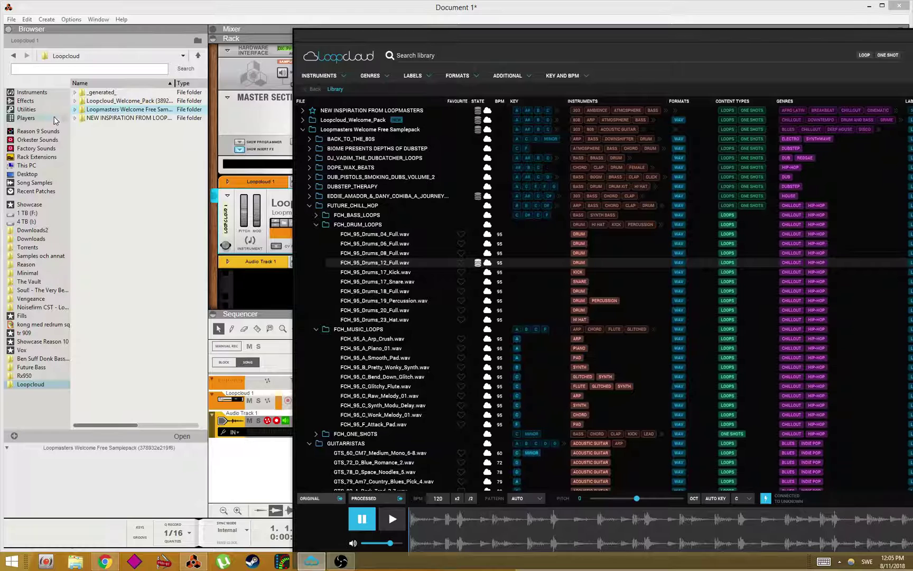
left_click(112, 112)
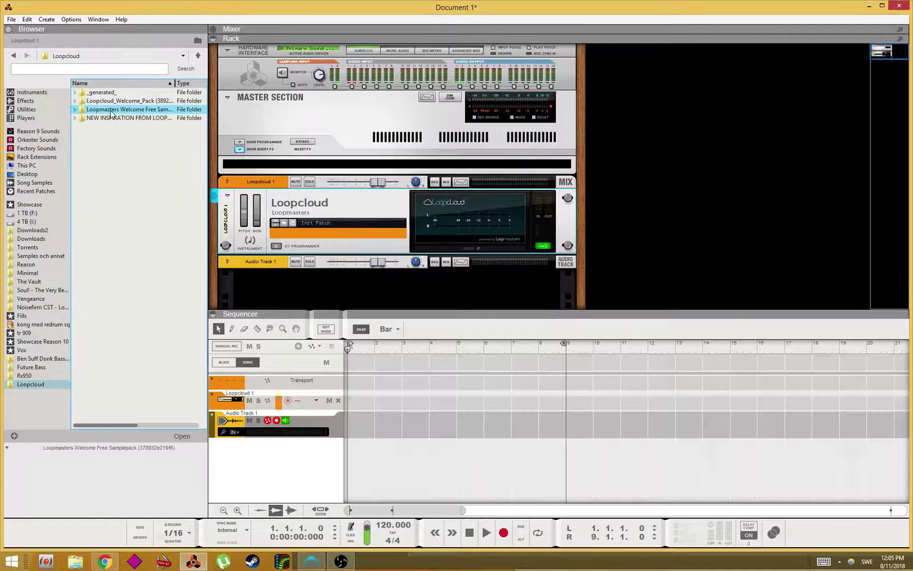
left_click(74, 109)
left_click(134, 127)
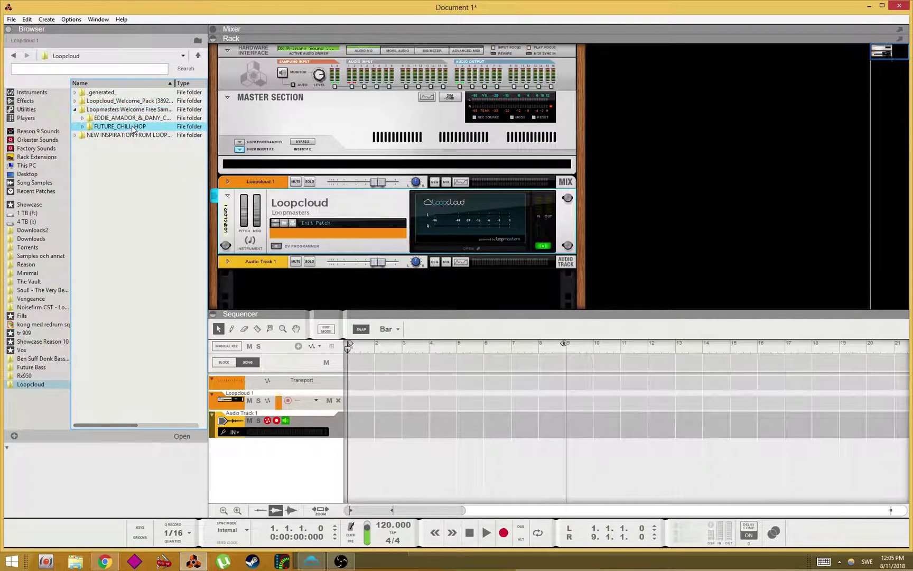
left_click(82, 127)
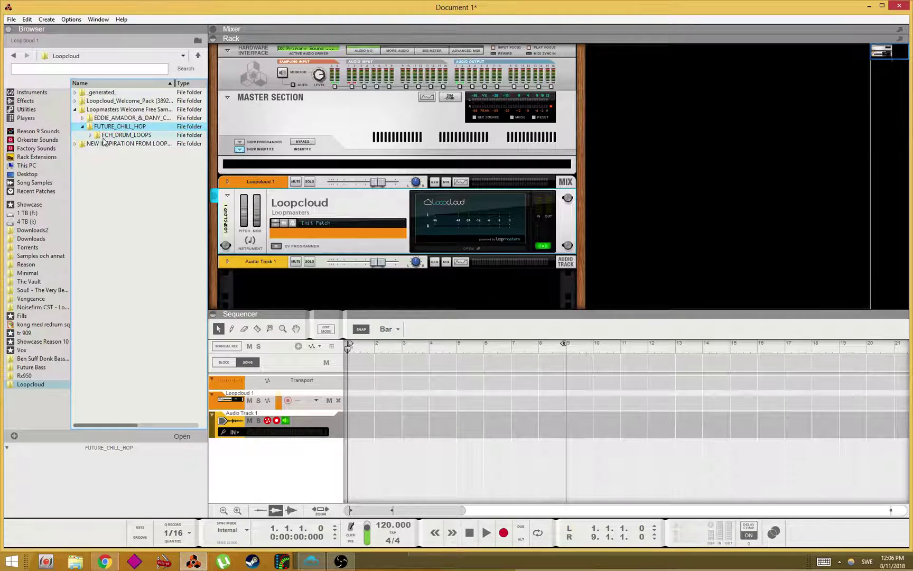
left_click(90, 135)
left_click(89, 135)
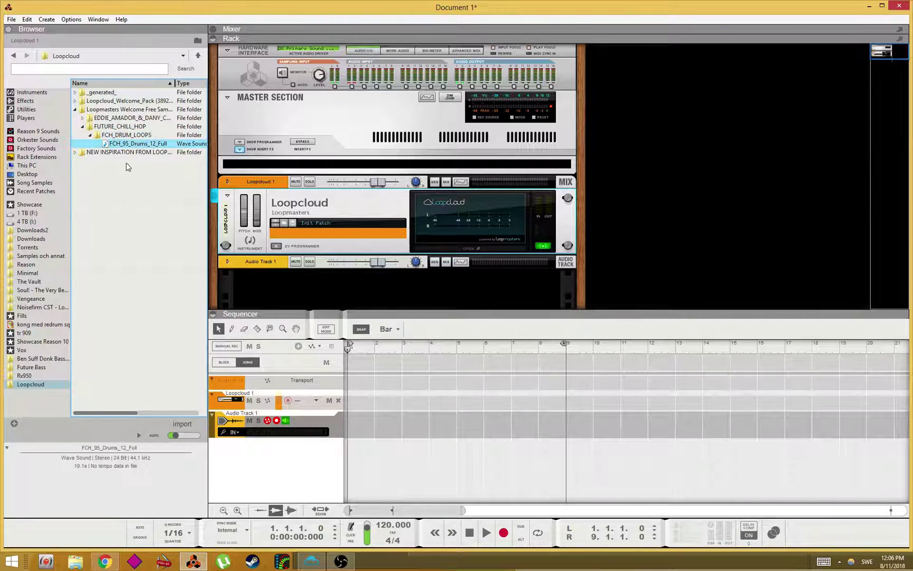
left_click(153, 435)
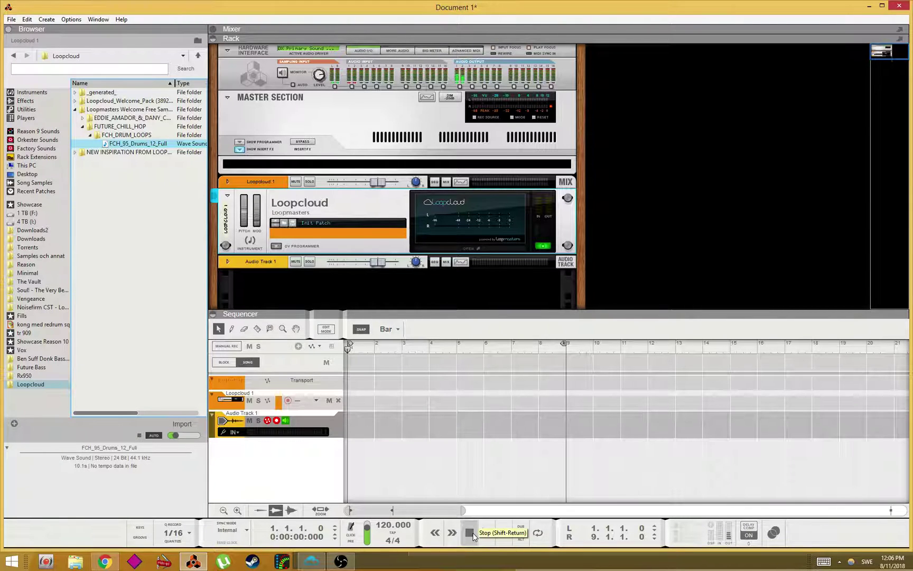
- Turn off AUTO preview and set the song tempo to 95 BPM
left_click(154, 435)
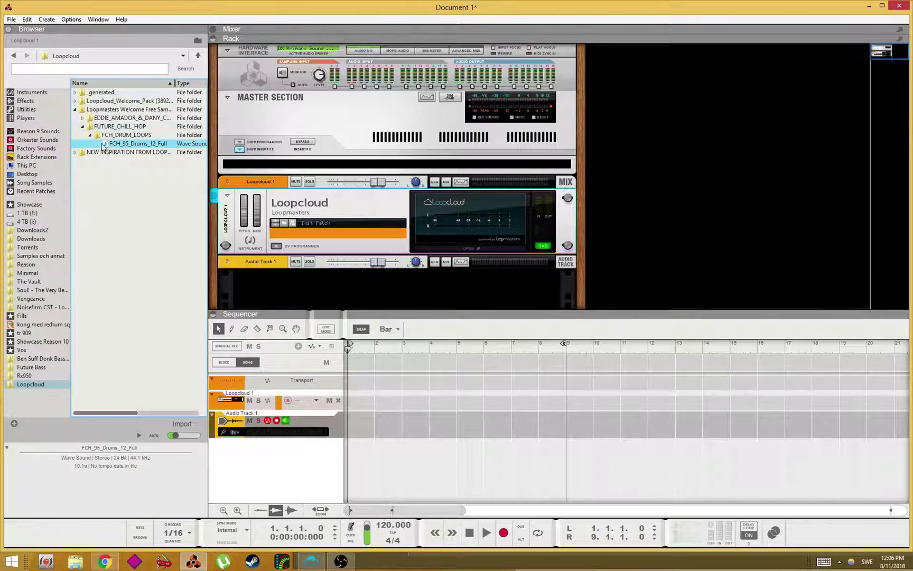
left_click_drag(121, 145, 141, 144)
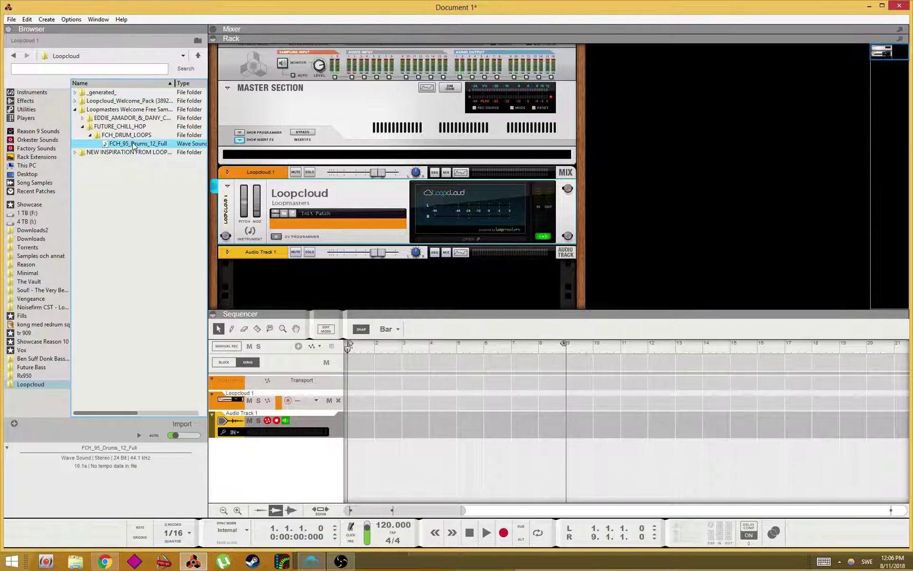
left_click(391, 526)
type("98")
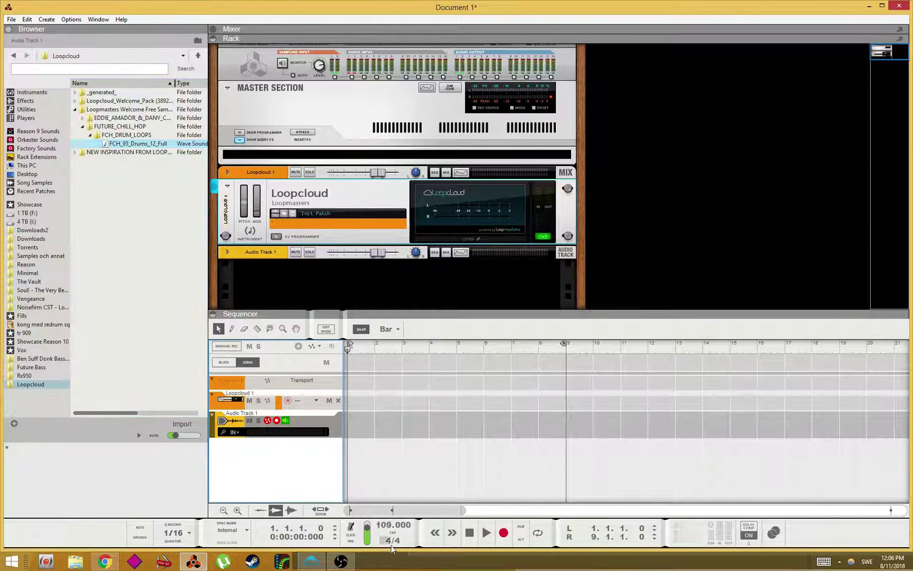
type("95")
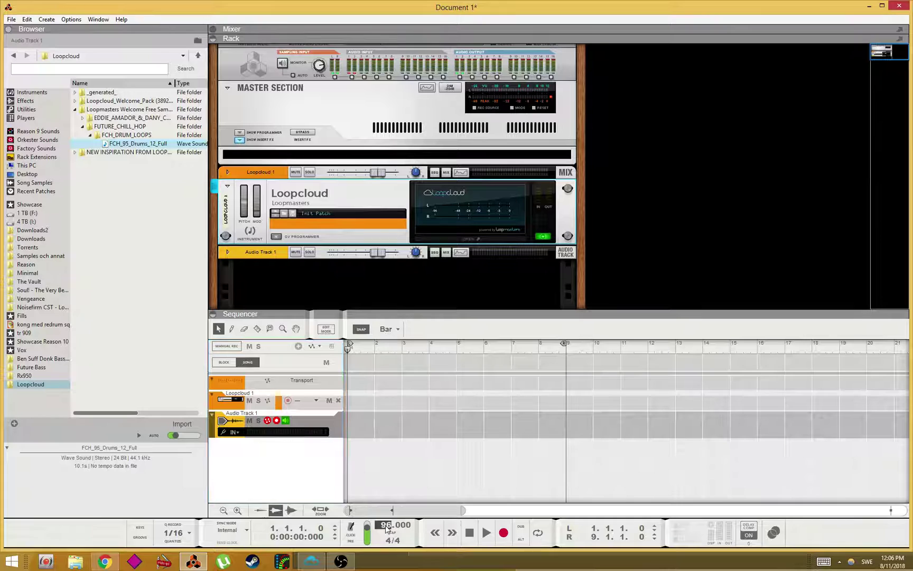
key("Return")
- Place FCH_95_Drums_12_Full on Audio Track 1 at bar 1 and select the new clip
left_click(121, 146)
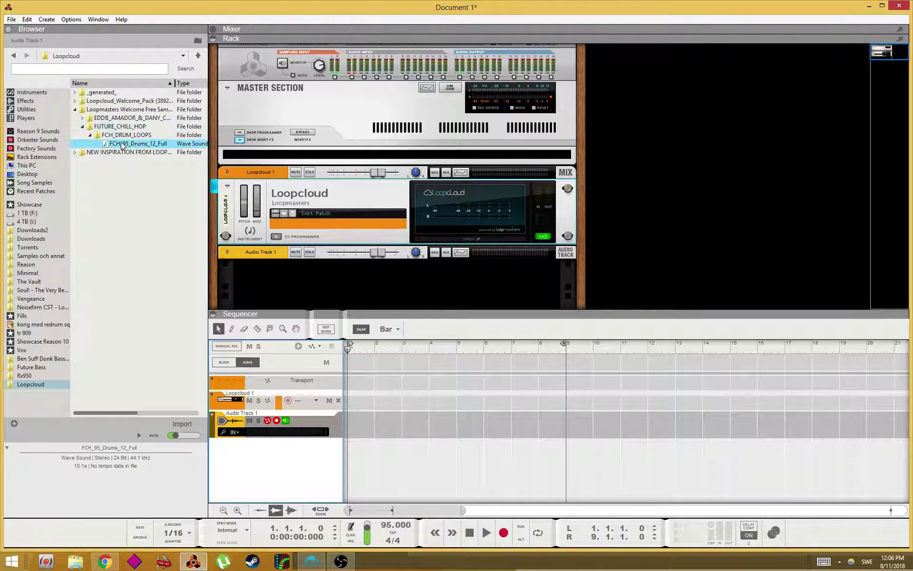
left_click_drag(121, 146, 349, 424)
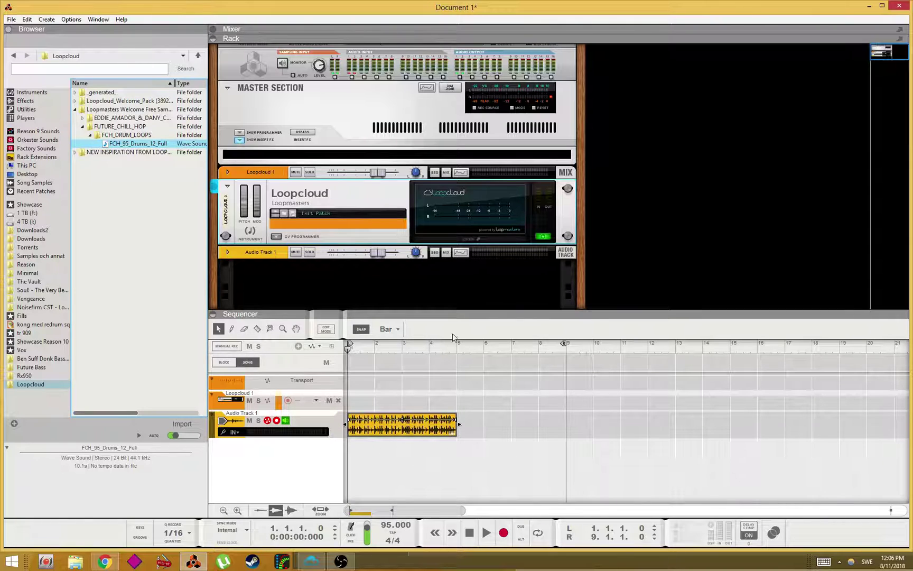
left_click(452, 434)
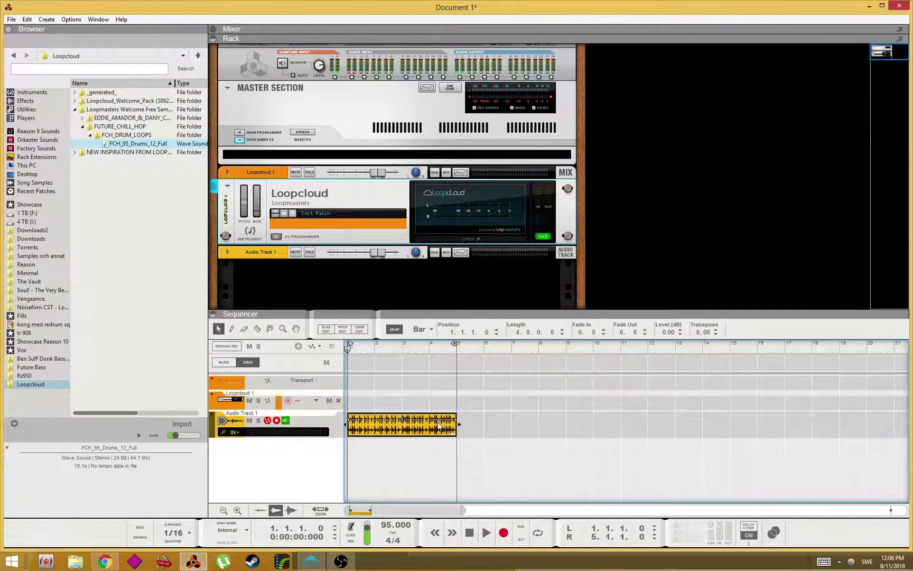
left_click(423, 391)
left_click(412, 428)
- Delete the drum clip, raise the tempo to 120 BPM, and place the loop back on Audio Track 1
key("Delete")
left_click_drag(390, 524, 393, 479)
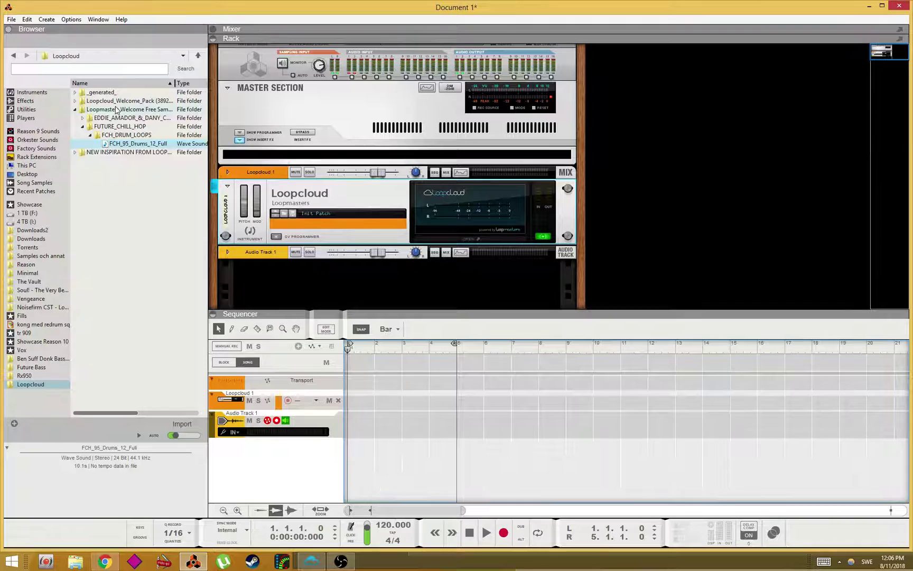
left_click(114, 147)
left_click_drag(114, 147, 347, 433)
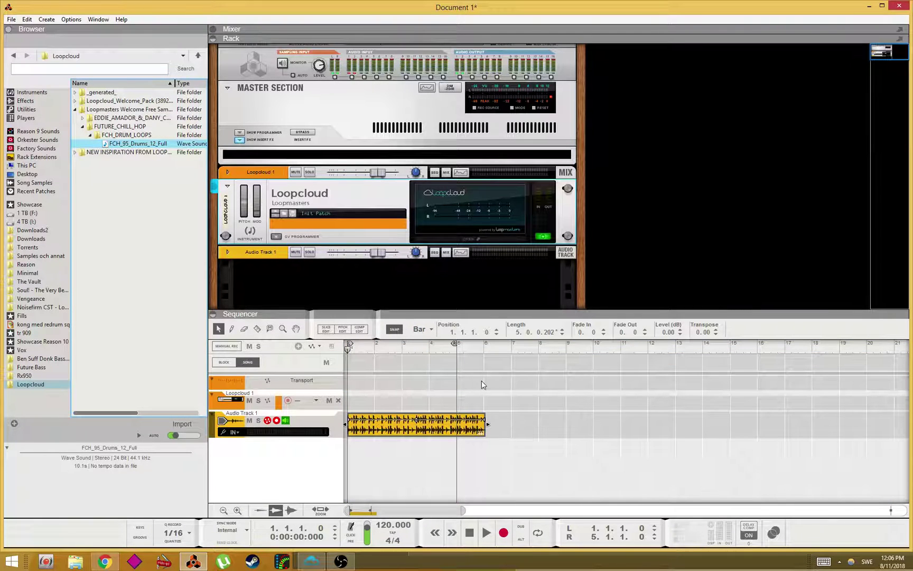
- Stretch the drum clip to exactly four bars, ending at bar 5
left_click(424, 388)
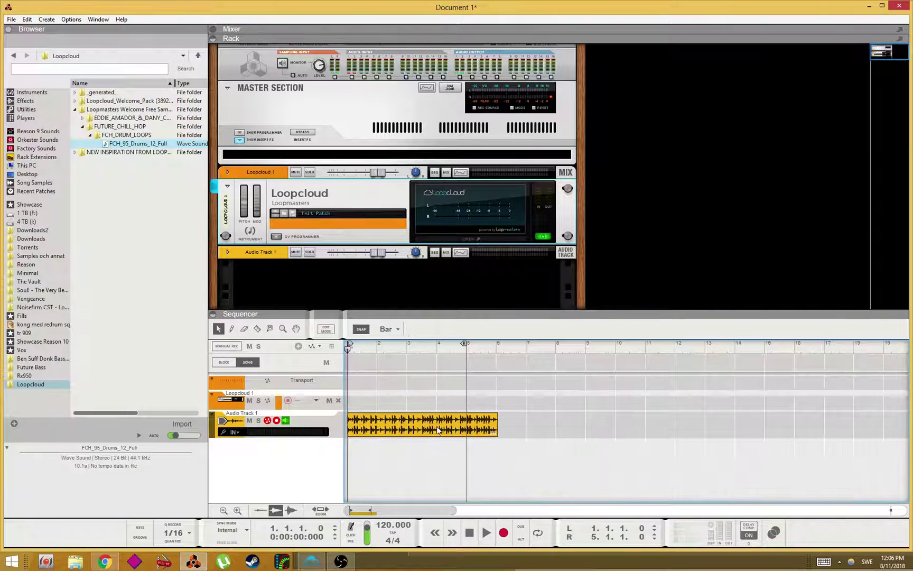
scroll(554, 395, "up", 2)
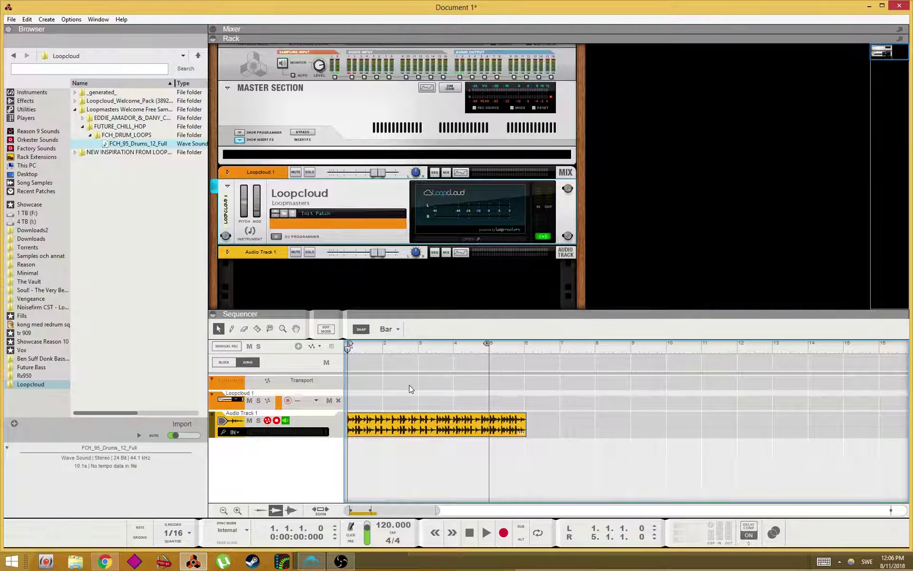
left_click(499, 423)
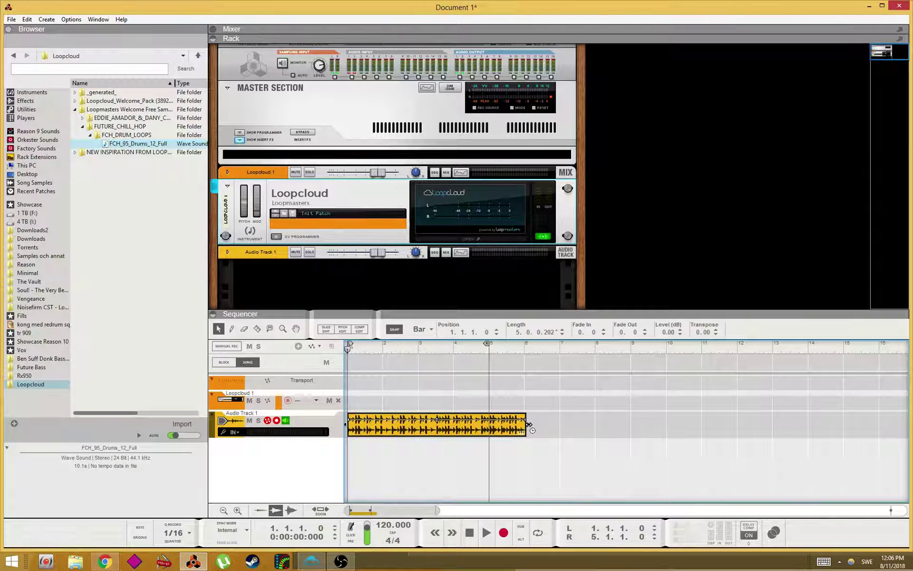
left_click_drag(529, 426, 489, 428)
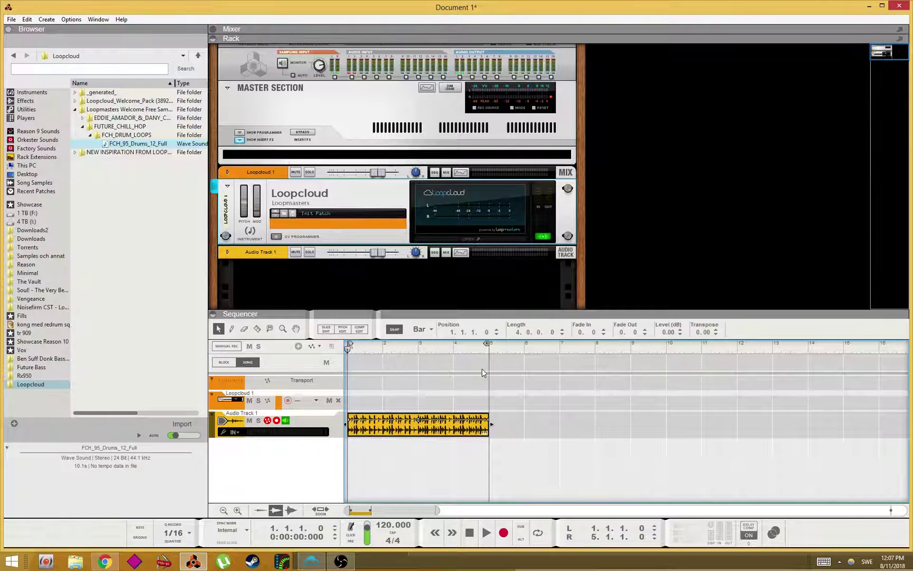
left_click(454, 402)
scroll(457, 424, "up", 6)
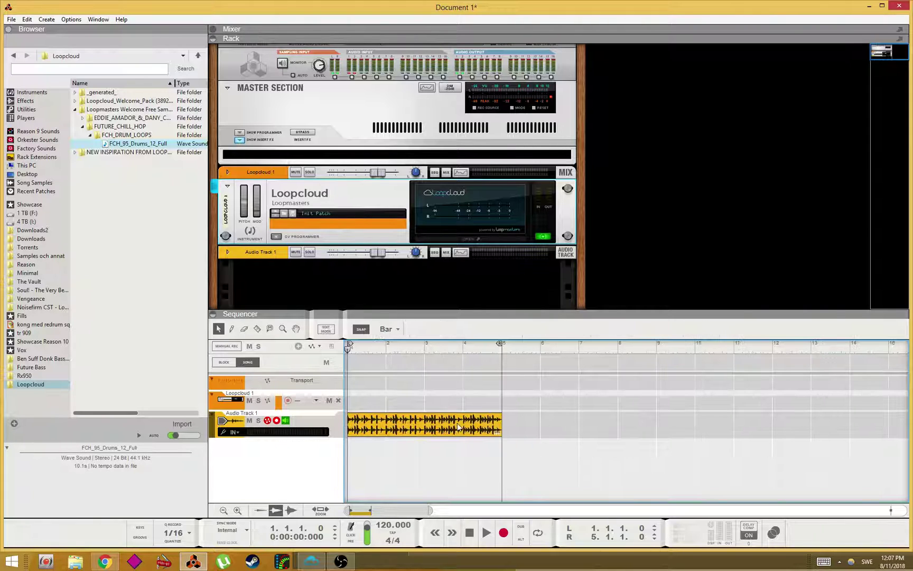
scroll(547, 441, "up", 1)
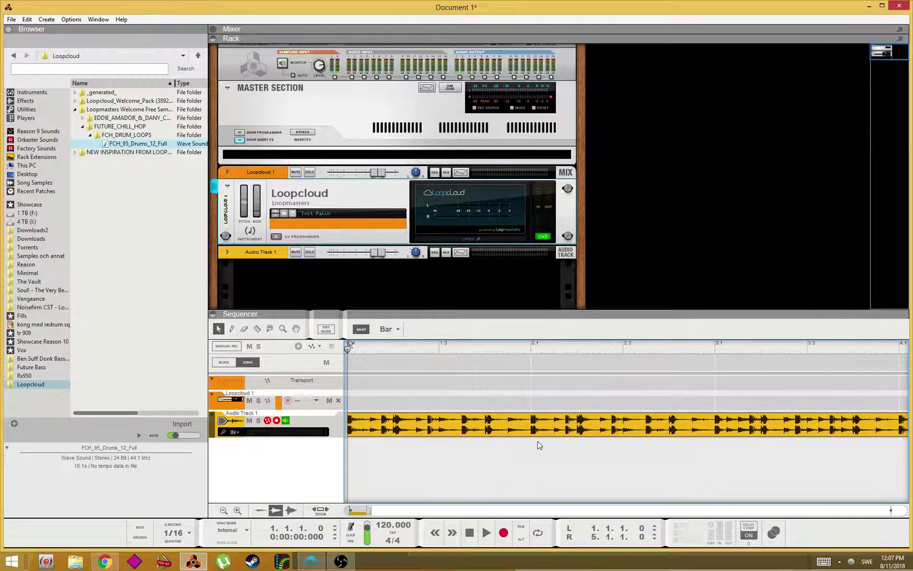
left_click_drag(364, 507, 445, 511)
left_click(312, 561)
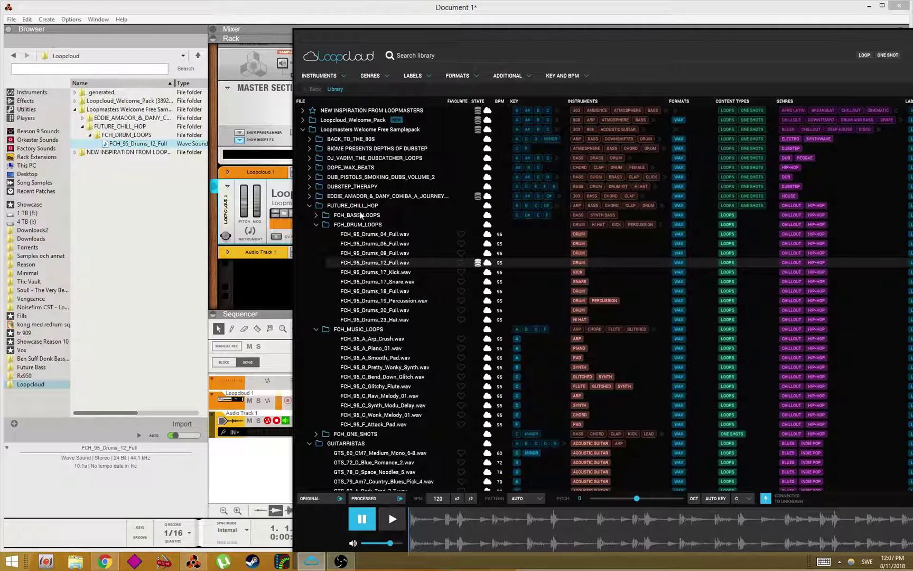
- Collapse the FUTURE_CHILL_HOP, GUITARRISTAS and Loopmasters Welcome Free Samplepack folders
left_click(309, 206)
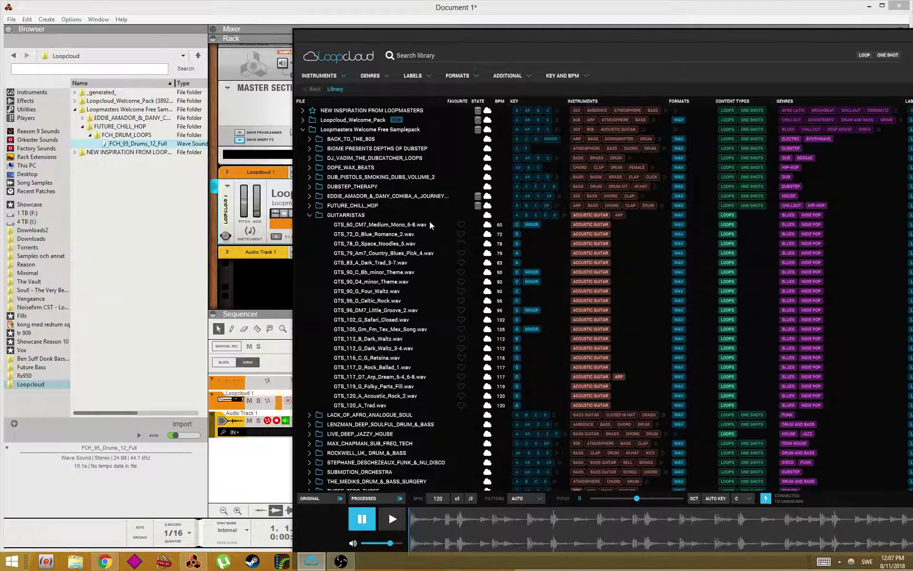
left_click(311, 215)
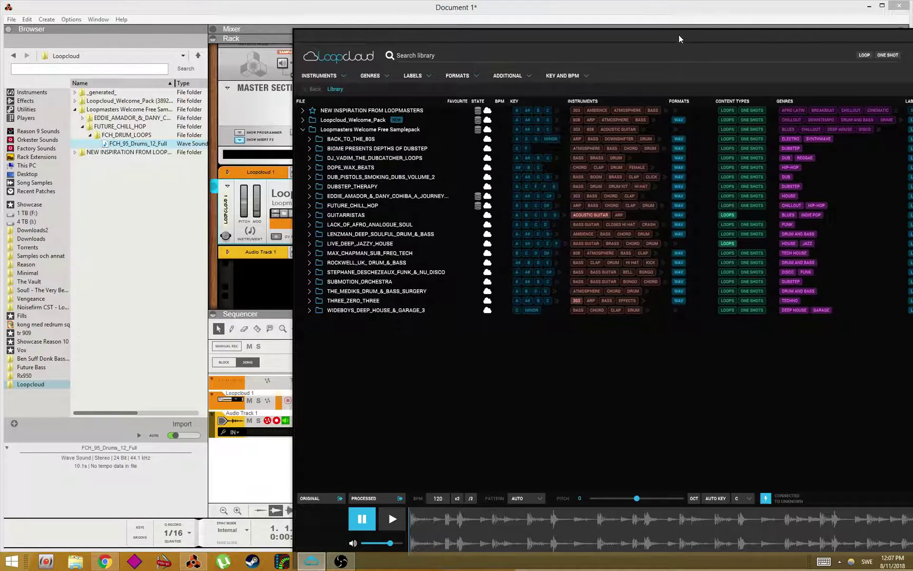
left_click_drag(679, 35, 469, 42)
left_click(95, 133)
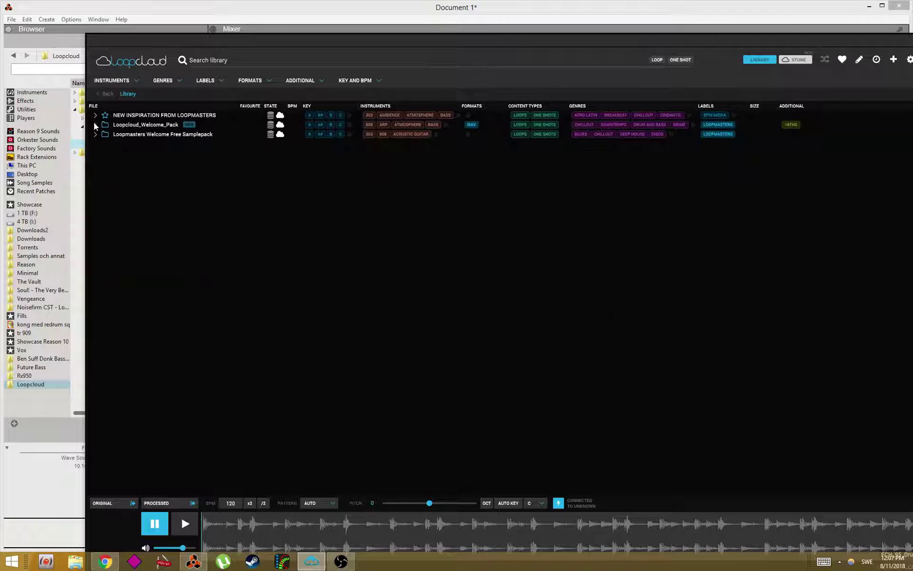
- Expand NEW INSPIRATION FROM LOOPMASTERS > Lo-Fi And Soul and preview LTLF_100_DRUMLOOP_STATION.wav
left_click(96, 115)
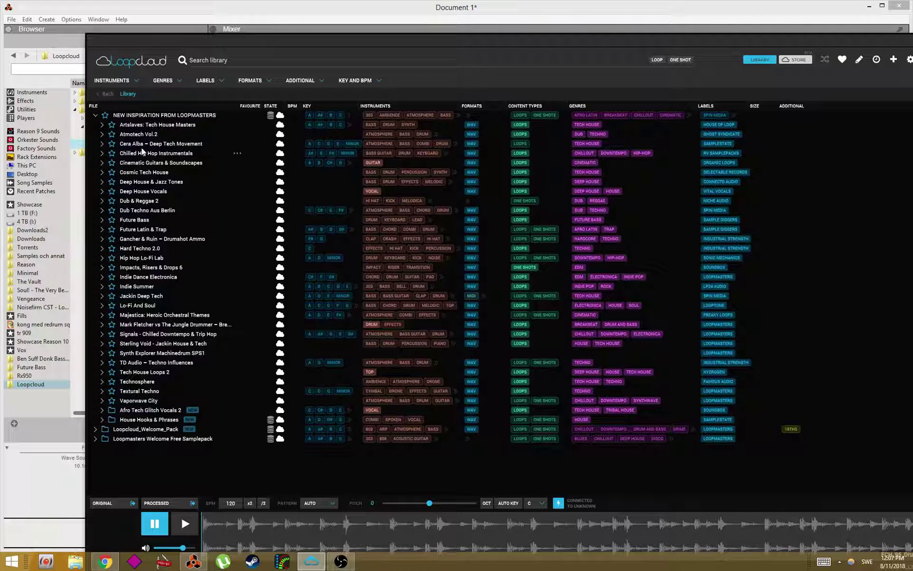
left_click(135, 305)
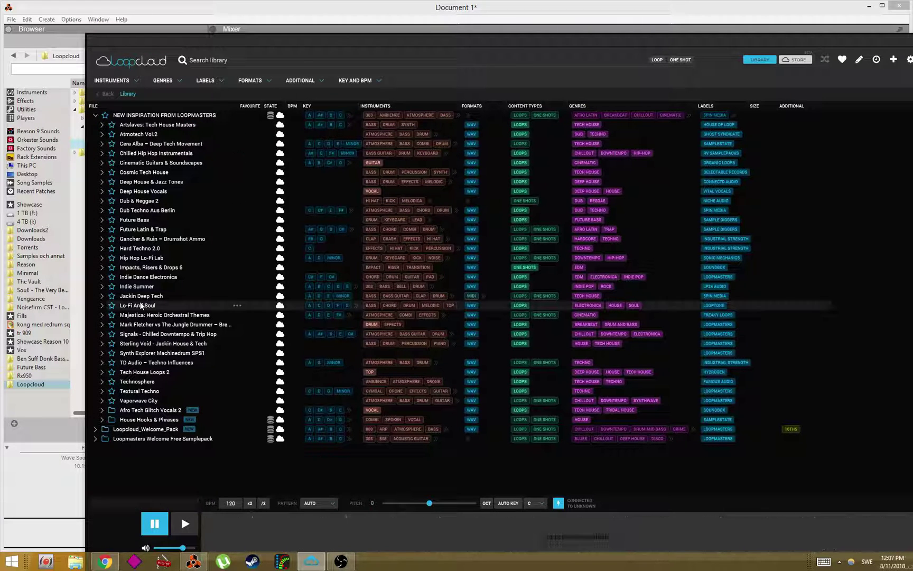
left_click(100, 305)
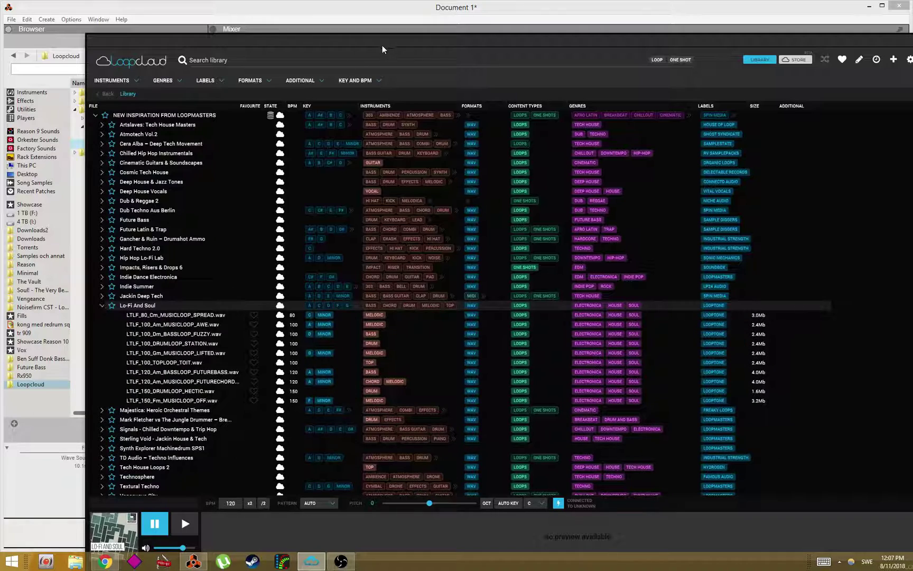
left_click_drag(383, 45, 372, 22)
left_click(174, 321)
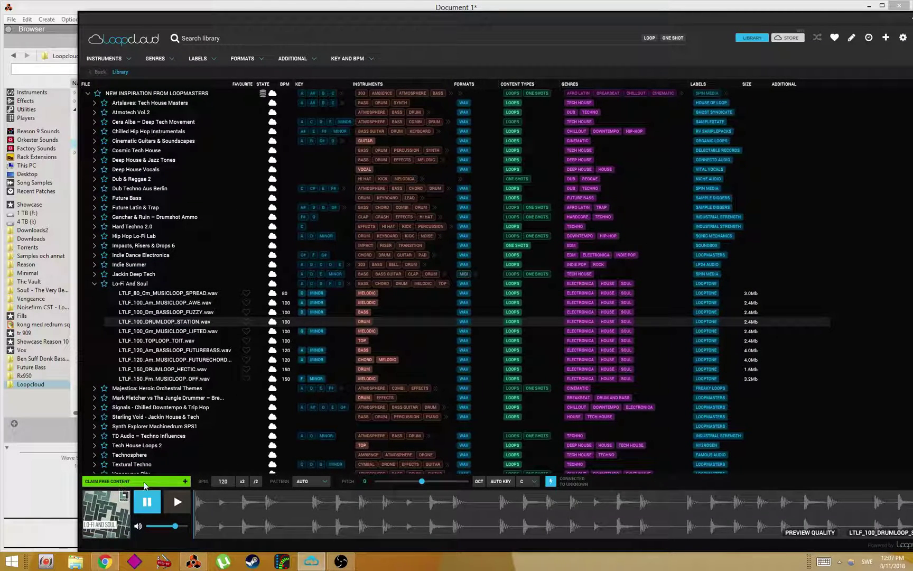
left_click(94, 285)
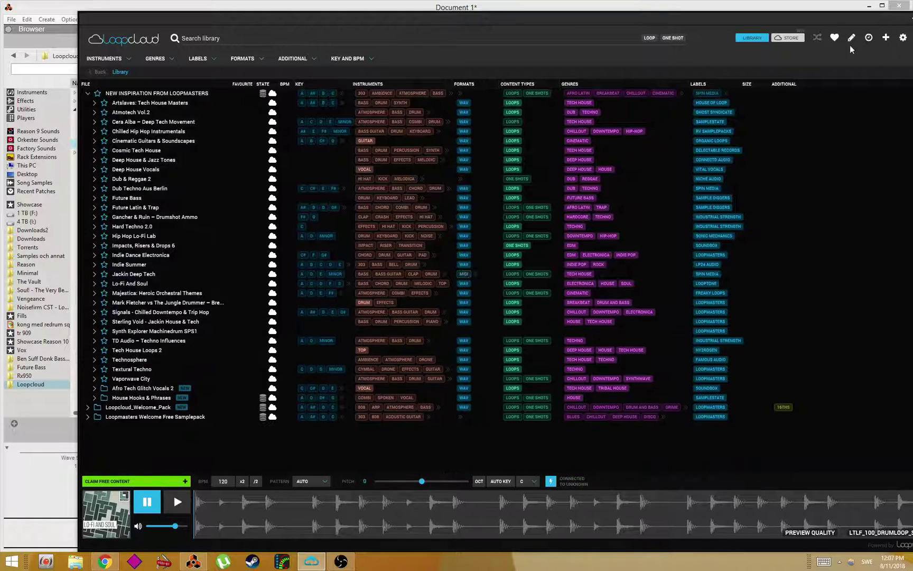
- Scroll through the Loopcloud Store's featured pack grid and back to the top
left_click(790, 39)
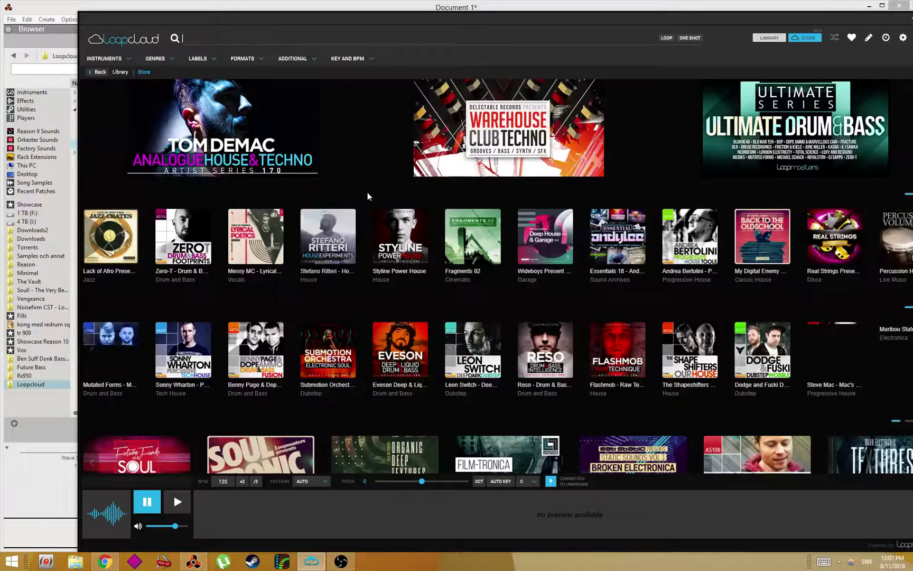
left_click_drag(625, 32, 568, 27)
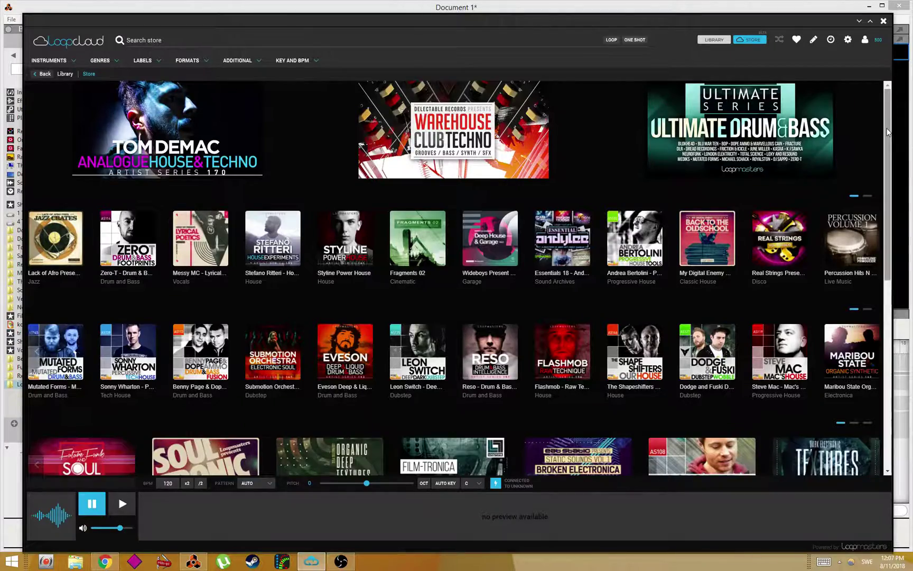
left_click_drag(889, 133, 878, 239)
scroll(879, 240, "down", 3)
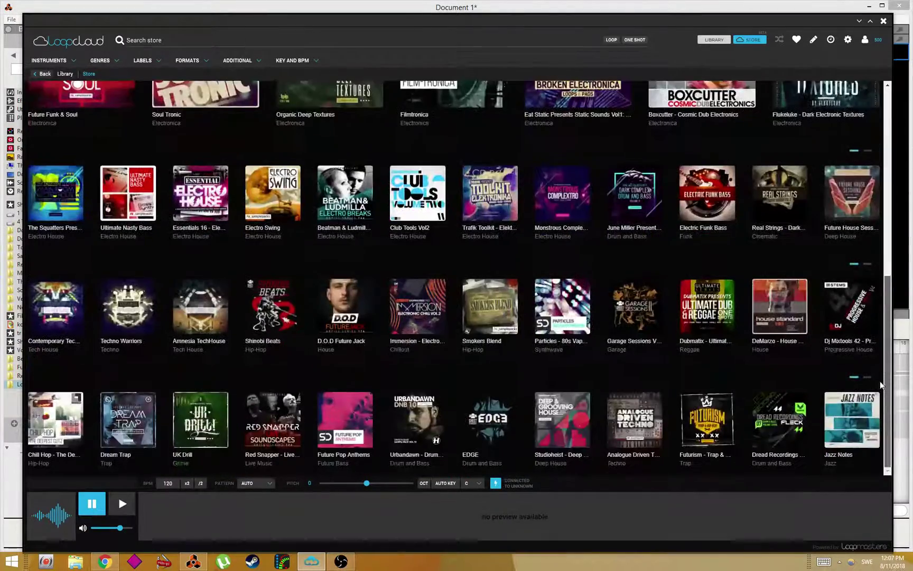
scroll(452, 355, "up", 7)
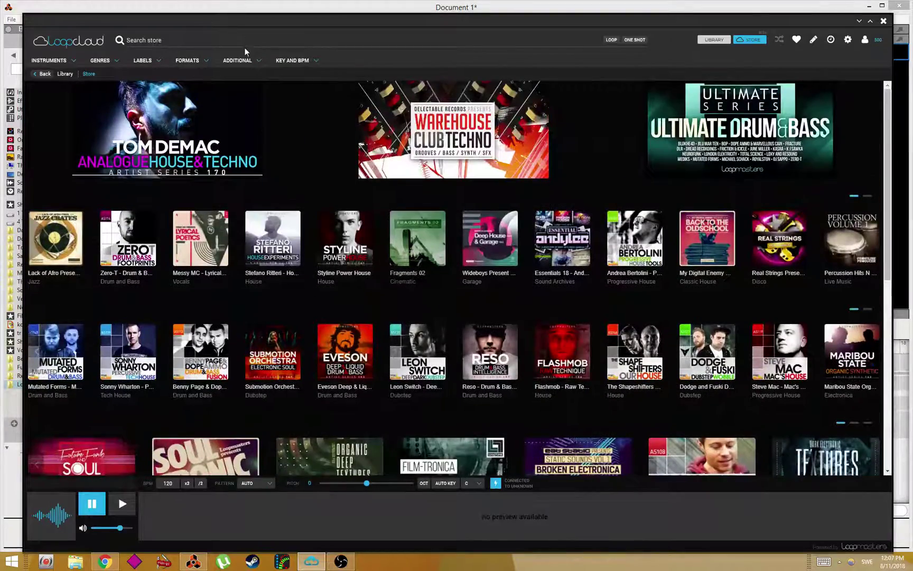
left_click_drag(206, 33, 258, 46)
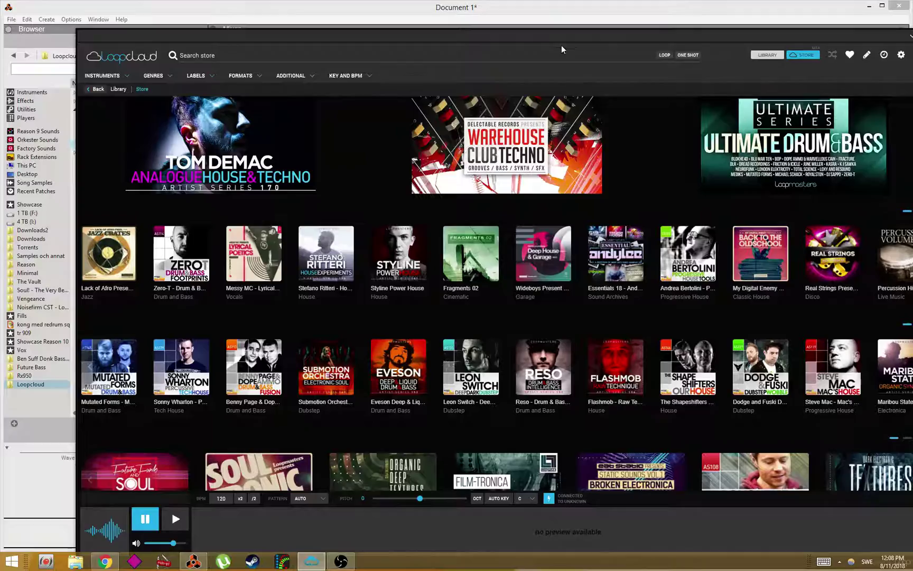
left_click_drag(555, 45, 488, 29)
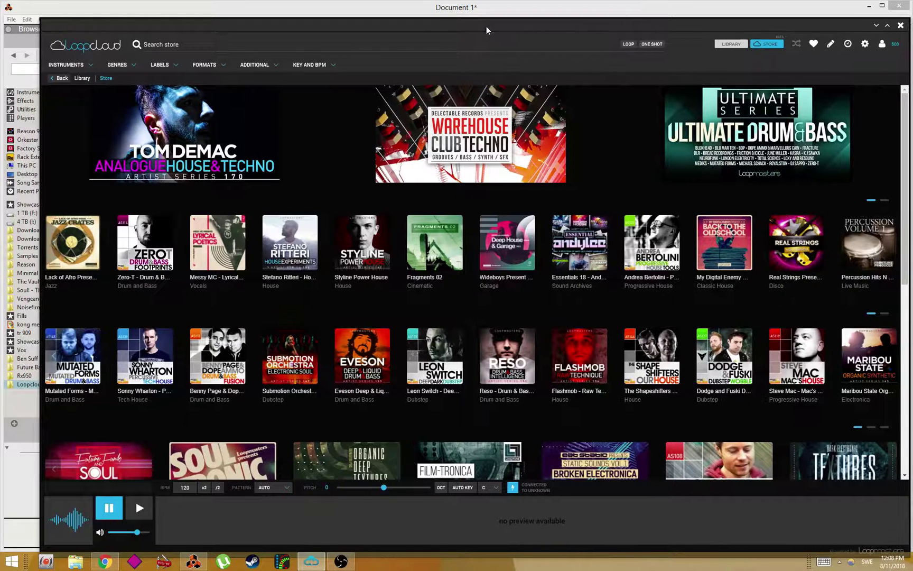